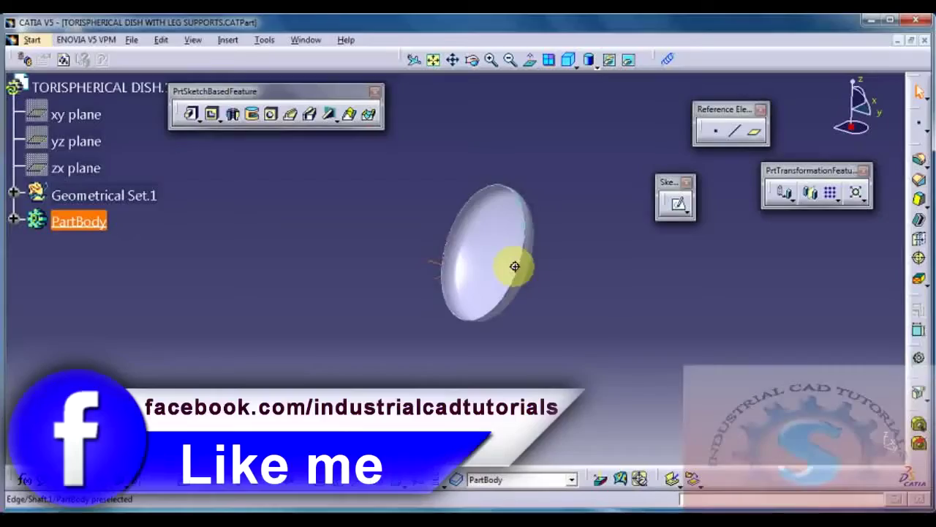
- Display the dish in Shading with Edges without Smooth Edges and orbit to look into it
middle_drag(523, 254, 472, 309)
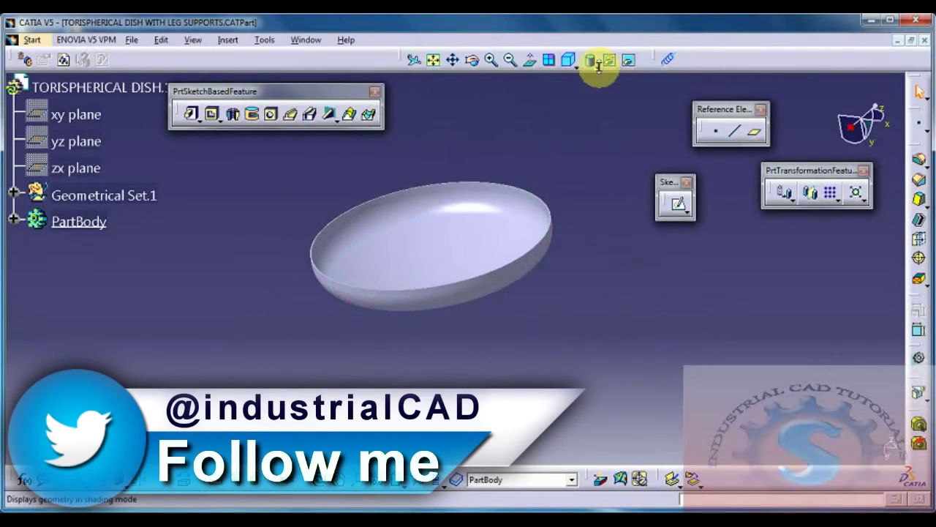
click(610, 111)
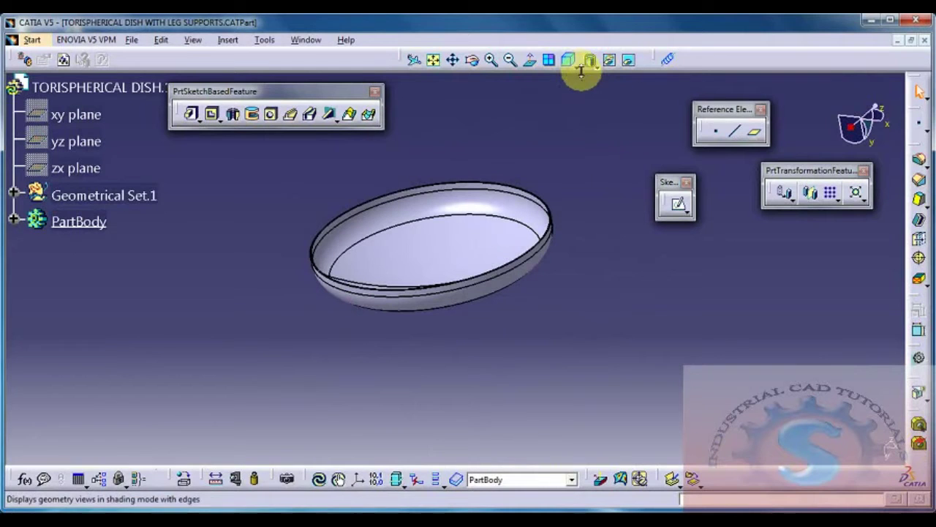
click(592, 64)
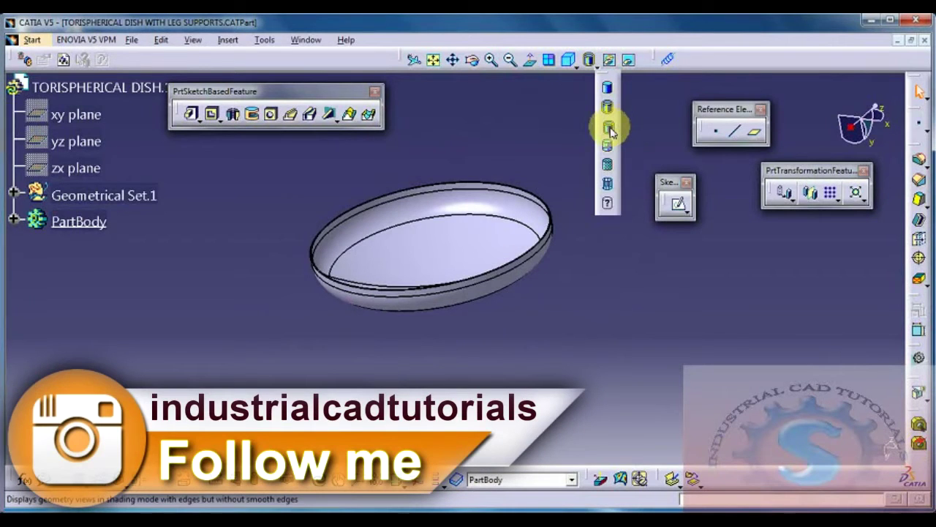
click(610, 128)
mouse_move(560, 340)
middle_down()
mouse_move(568, 293)
mouse_move(414, 220)
mouse_move(536, 356)
mouse_move(519, 317)
mouse_move(517, 345)
mouse_move(477, 336)
middle_up()
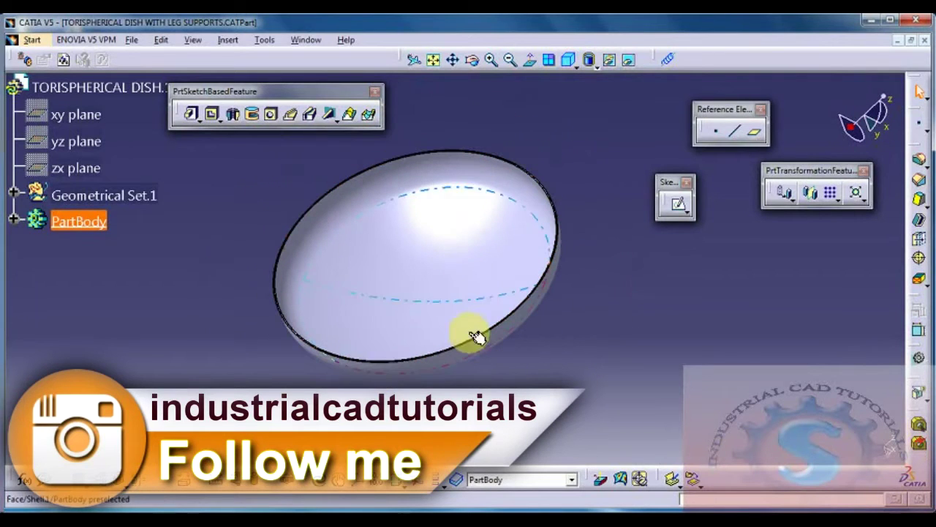
- Show the xy, yz and zx planes with Hide/Show and zoom out to frame the model
right_click(75, 119)
click(79, 150)
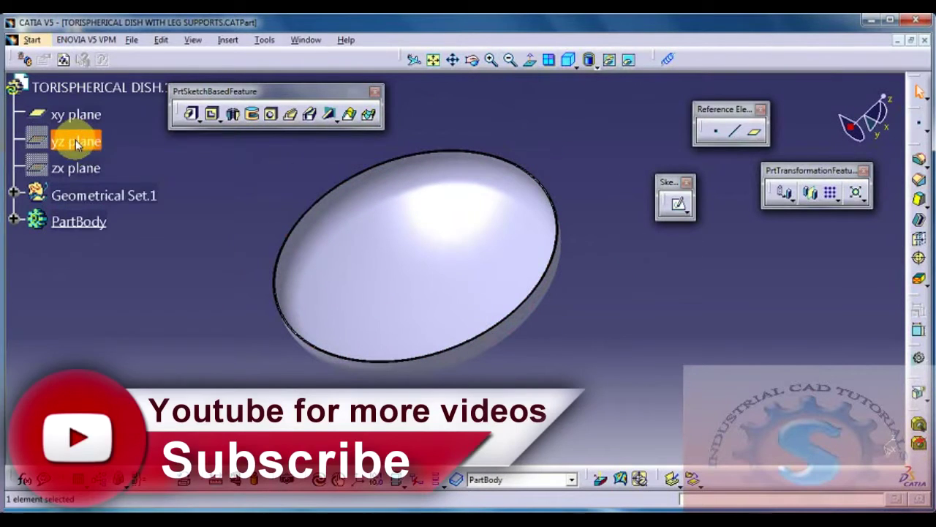
right_click(76, 144)
click(106, 187)
right_click(76, 168)
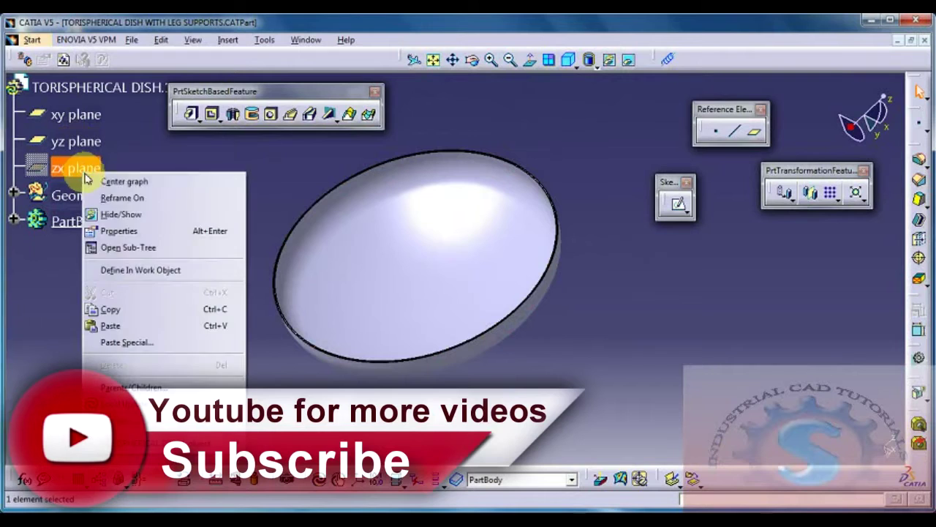
click(105, 216)
mouse_move(578, 308)
middle_down()
mouse_move(513, 359)
mouse_move(453, 191)
middle_up()
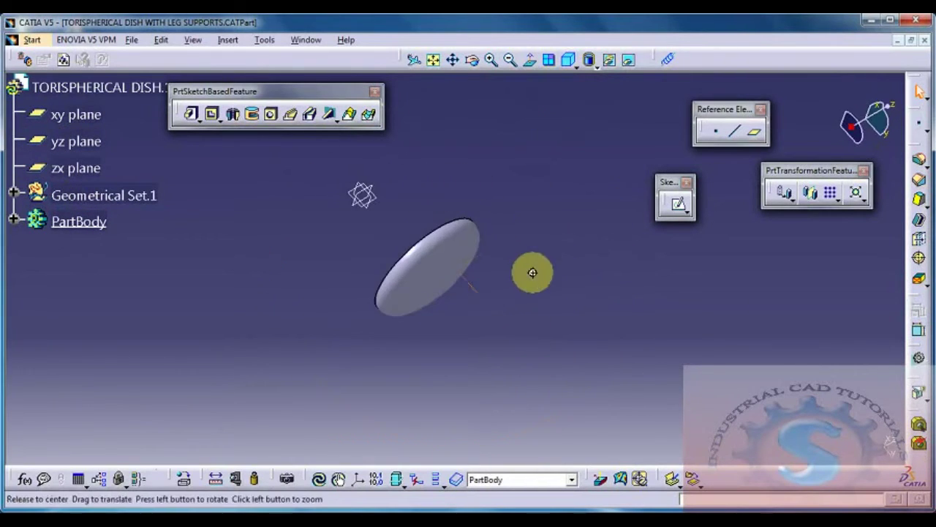
middle_drag(533, 272, 516, 305)
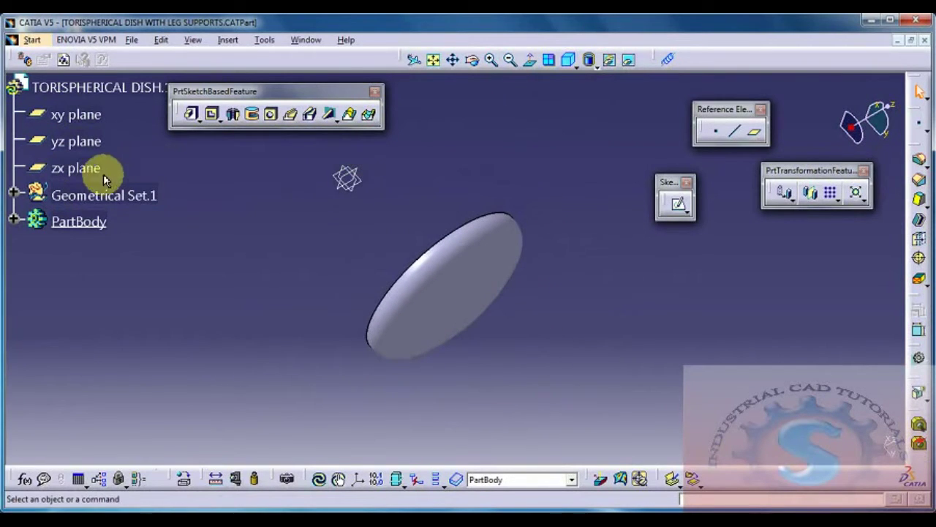
- Create Plane.1 offset 2500 mm from the zx plane
click(750, 146)
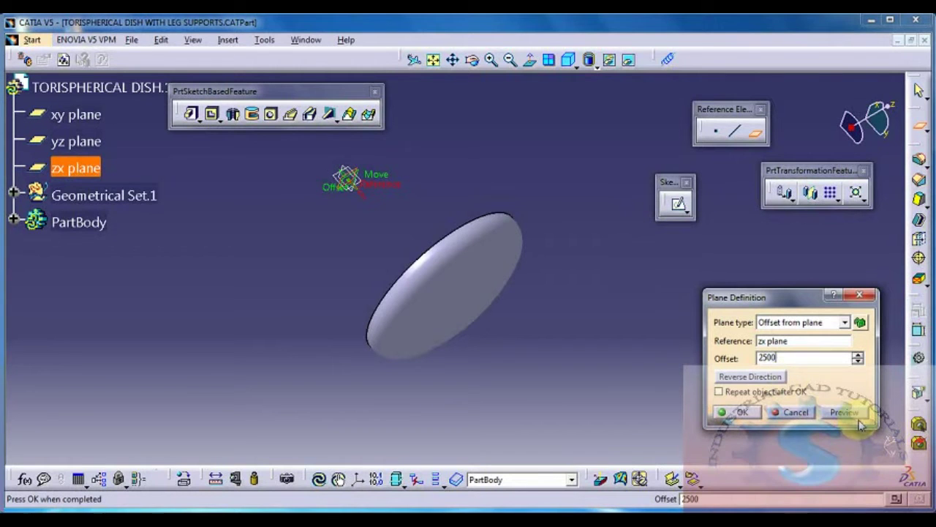
click(721, 416)
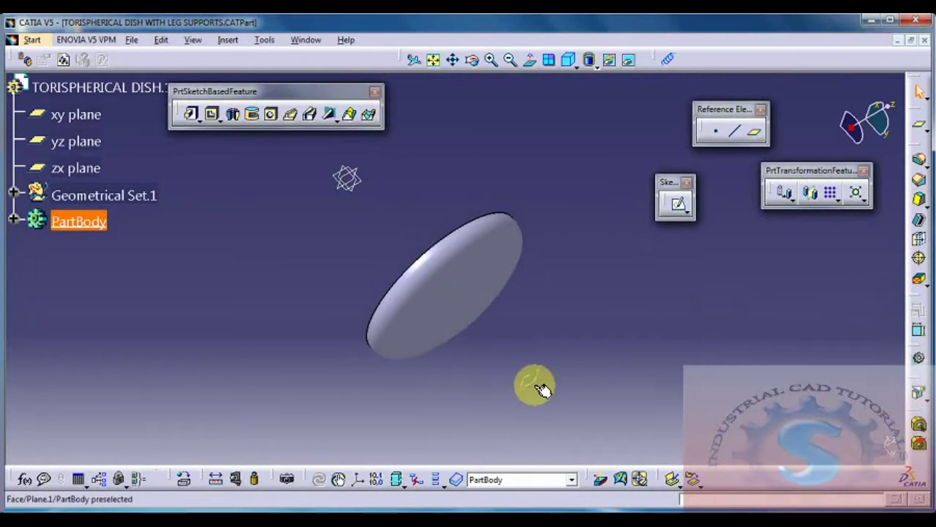
middle_drag(464, 372, 441, 288)
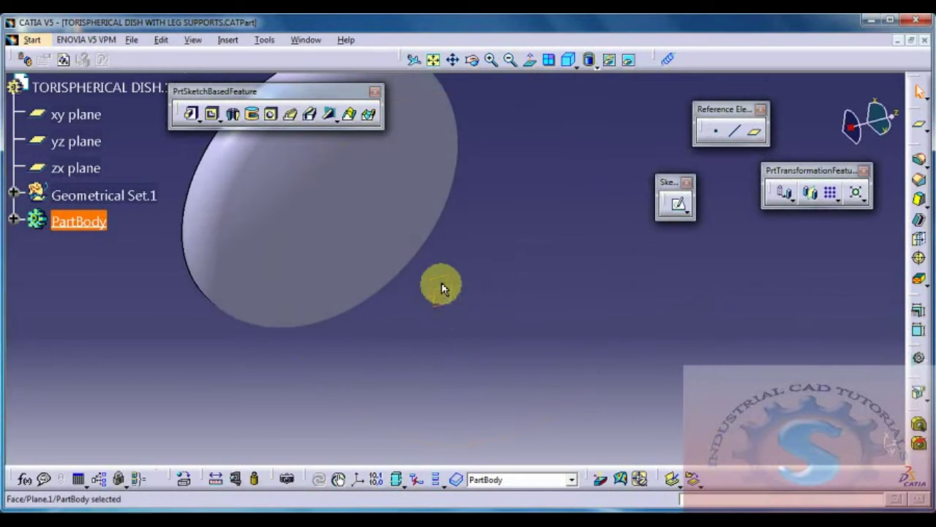
- Start a sketch on Plane.1 and draw a circle centred at the origin
click(676, 207)
middle_drag(607, 307, 582, 263)
click(725, 230)
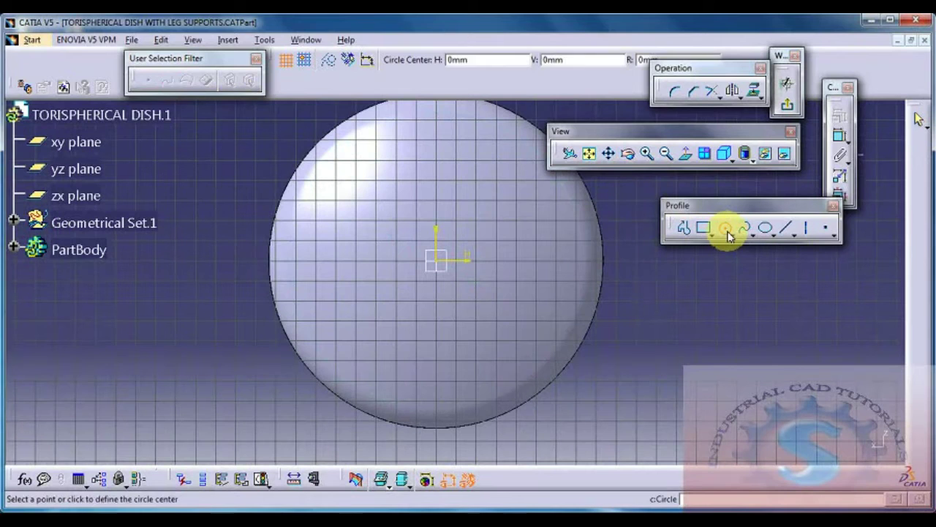
click(439, 260)
click(561, 195)
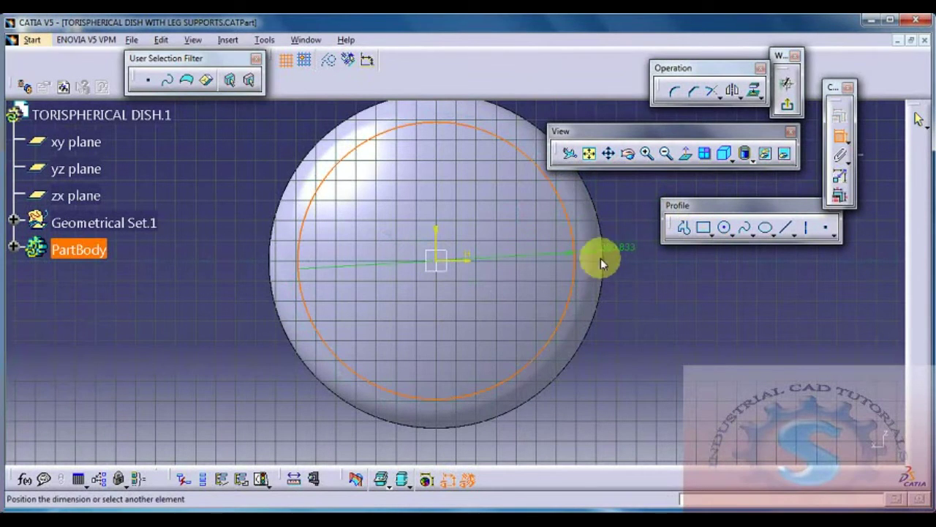
- Constrain the circle's diameter to 1300 mm
middle_drag(601, 258, 487, 299)
click(525, 250)
double_click(526, 242)
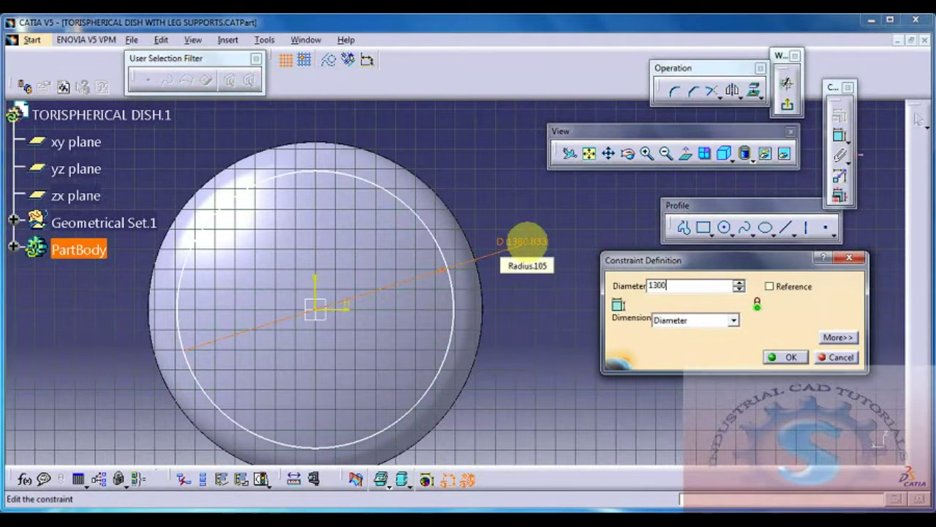
text(1300)
key(Return)
- Pan the sketch, then flip the view to its reverse side and back
middle_drag(574, 285, 596, 255)
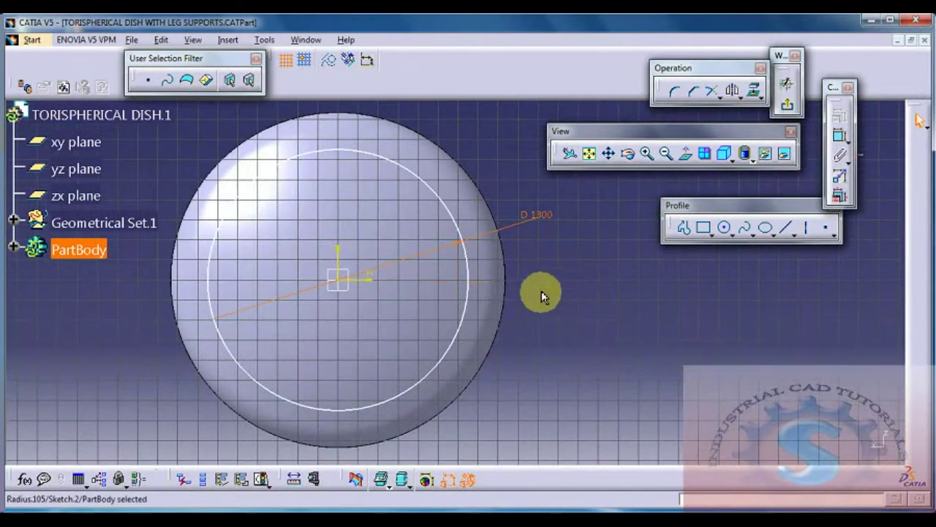
middle_drag(541, 292, 586, 292)
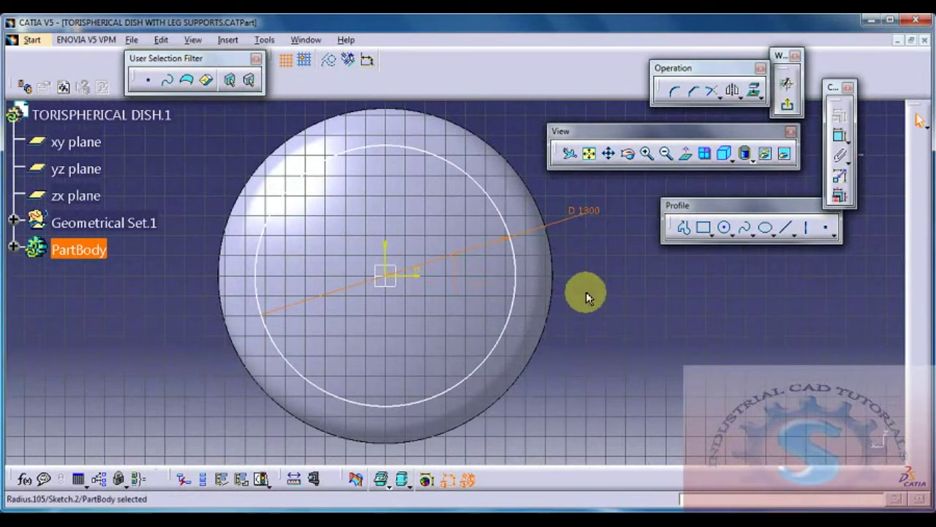
click(685, 159)
click(687, 160)
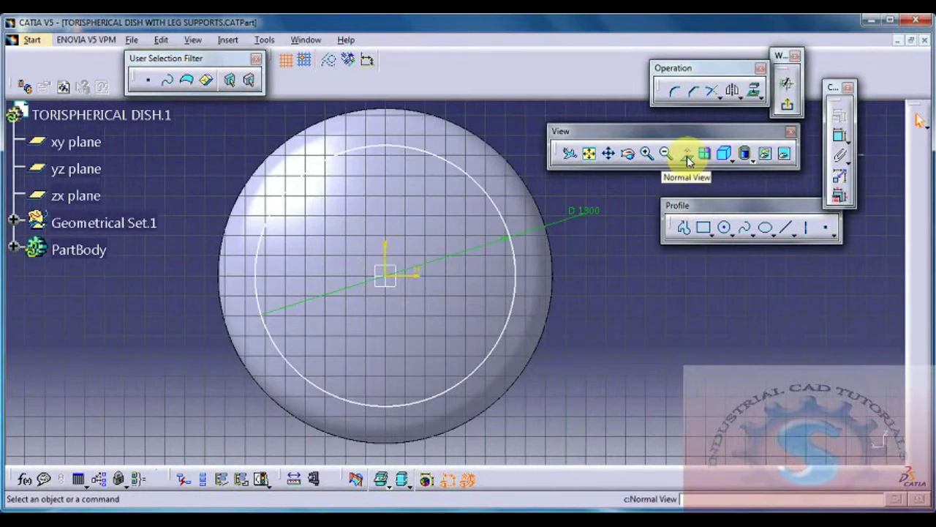
click(687, 160)
click(687, 159)
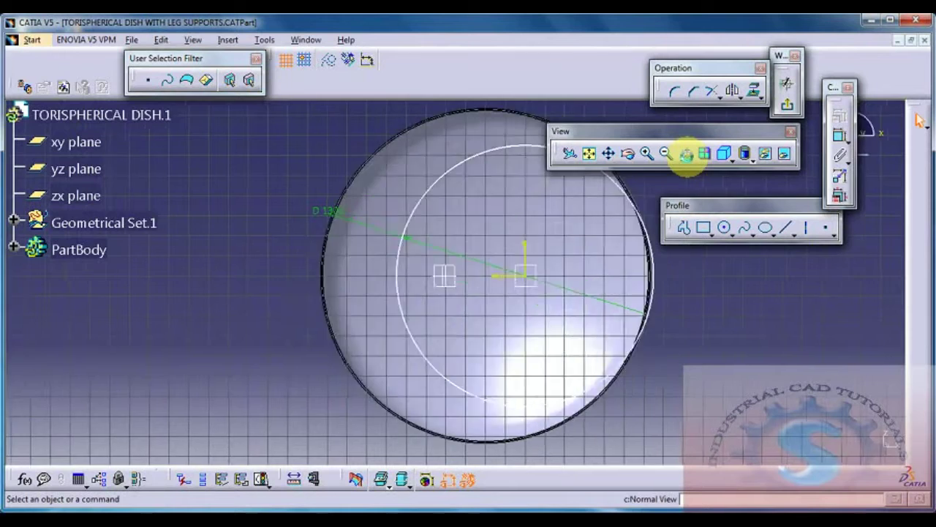
- Draw a circle on the large circle's edge and dimension it to 168.3 mm diameter
scroll(558, 289, up, 2)
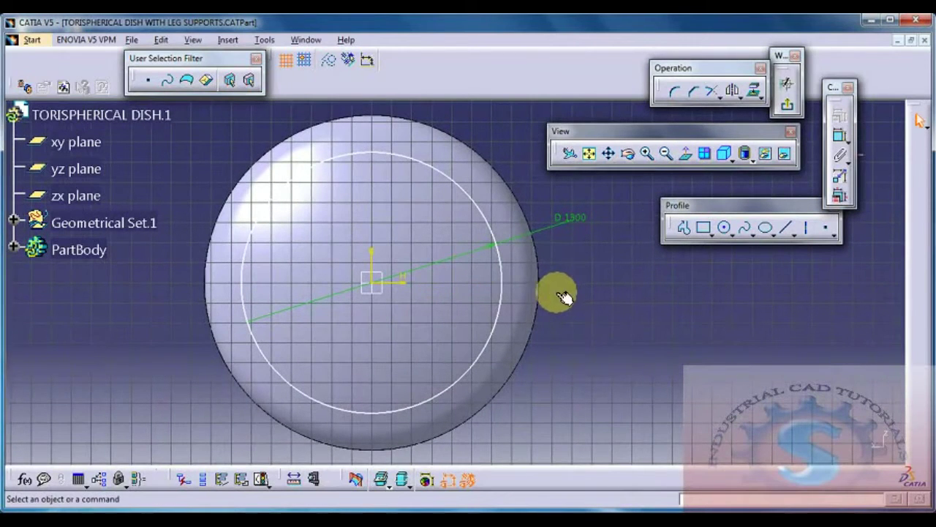
click(726, 229)
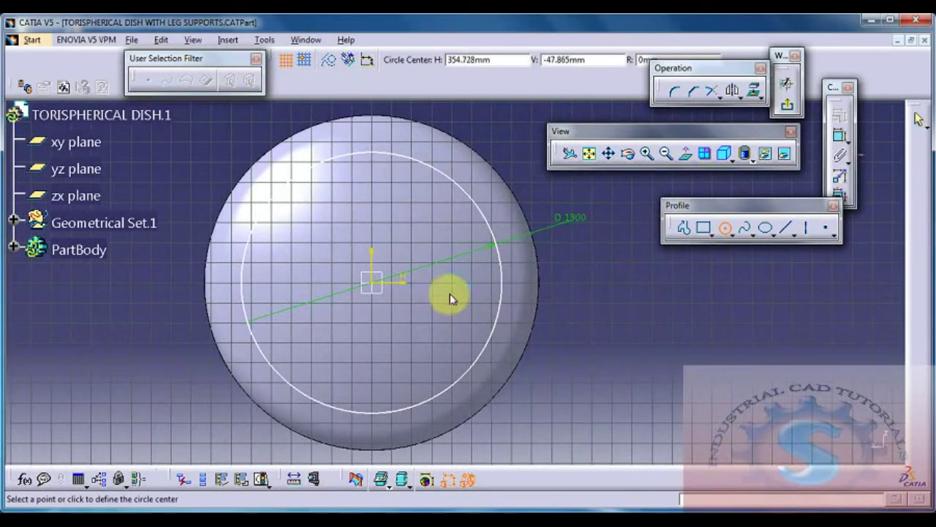
click(507, 280)
click(839, 135)
click(502, 283)
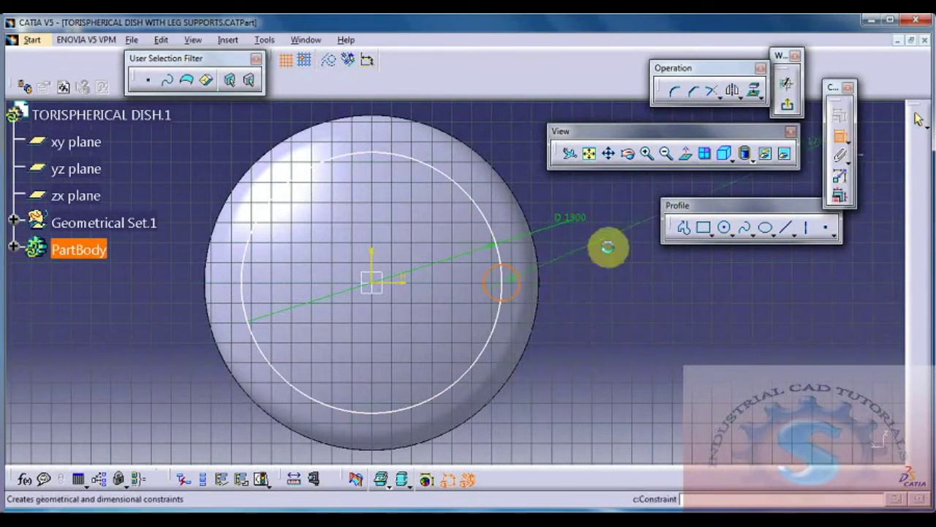
click(589, 262)
double_click(591, 265)
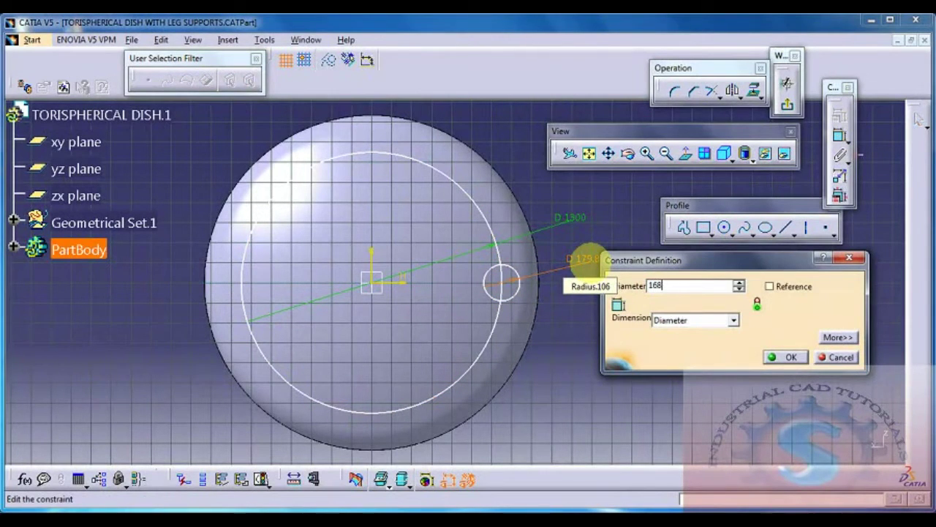
key(Return)
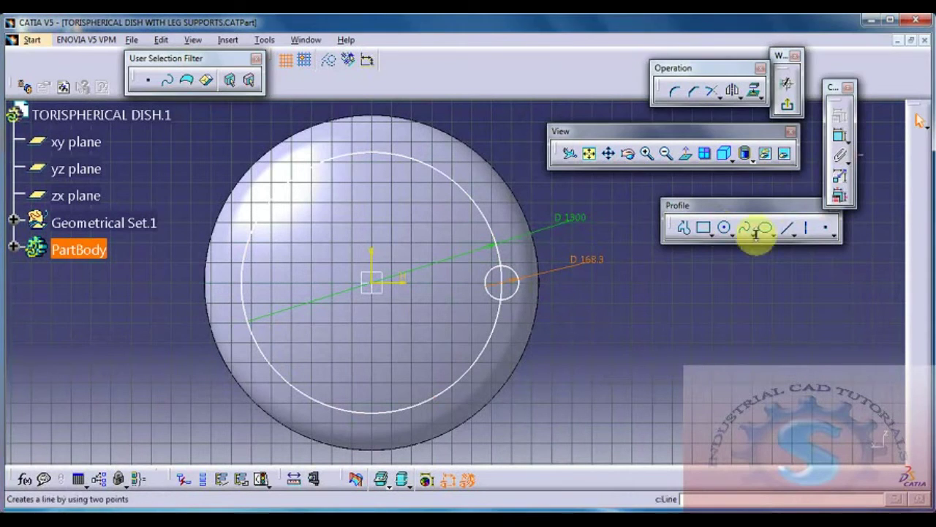
- Add a concentric inner circle dimensioned to 160 mm diameter
click(723, 228)
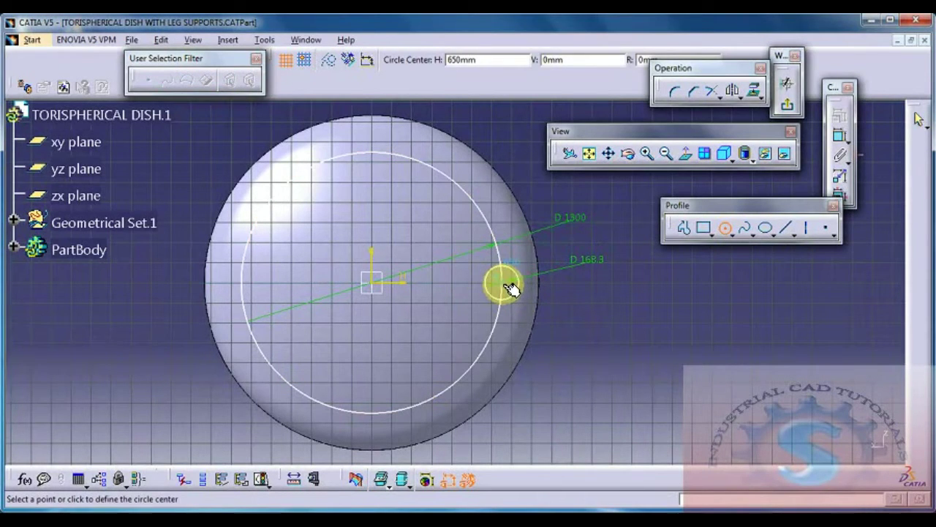
click(515, 284)
click(839, 140)
click(517, 284)
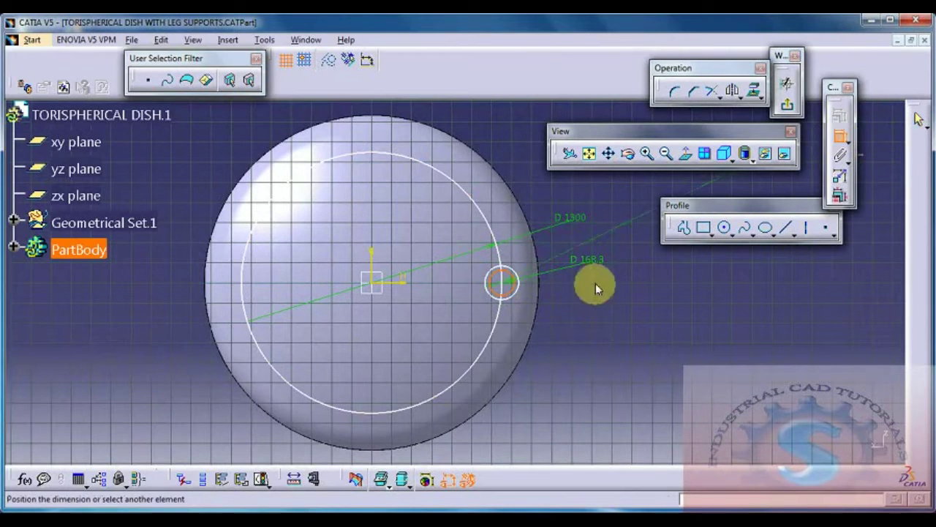
double_click(612, 299)
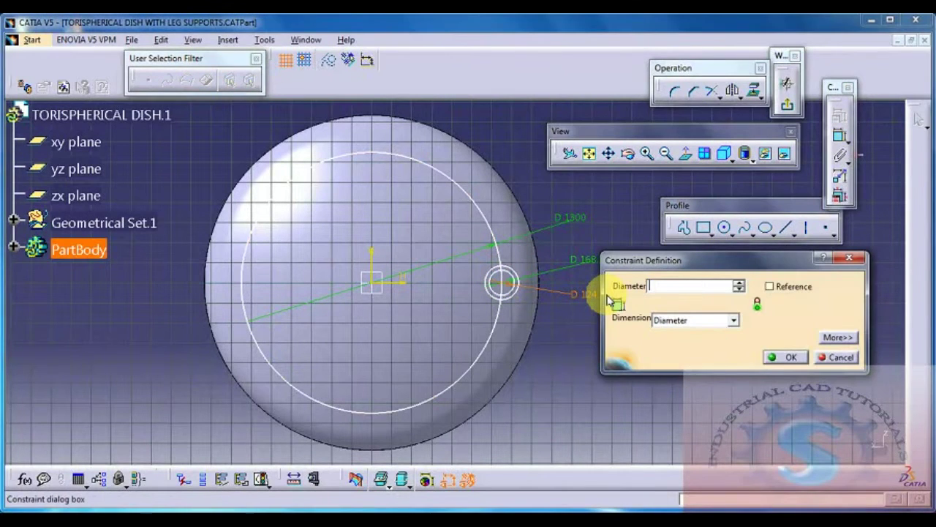
text(160)
key(Return)
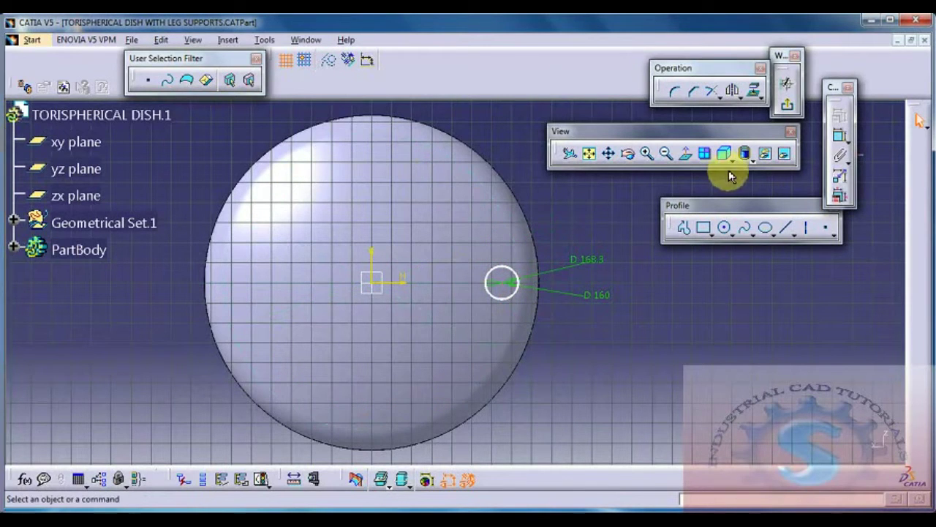
- Leave the sketcher and pad the 168.3/160 ring Up to last, previewing before confirming
click(787, 104)
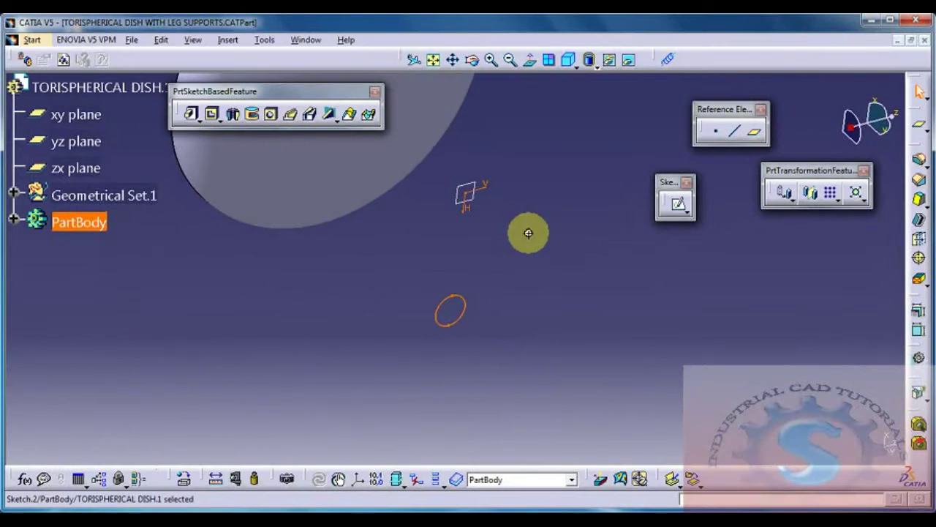
mouse_move(529, 230)
middle_down()
mouse_move(510, 359)
mouse_move(517, 340)
mouse_move(504, 349)
mouse_move(520, 309)
mouse_move(512, 325)
middle_up()
click(190, 114)
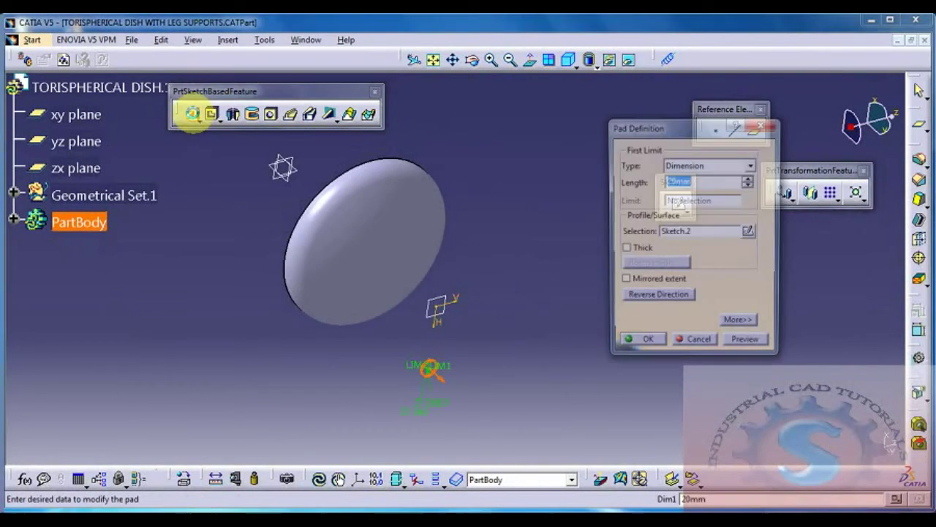
click(444, 378)
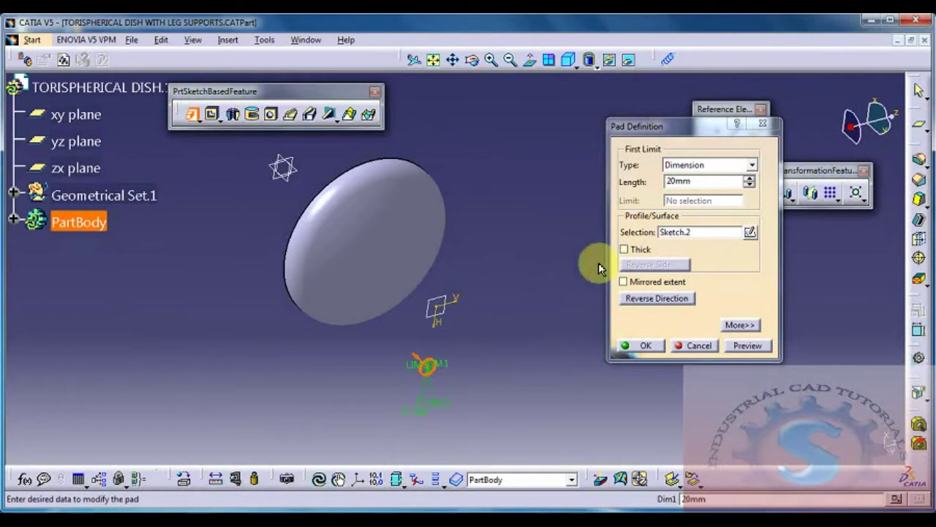
click(702, 167)
click(693, 200)
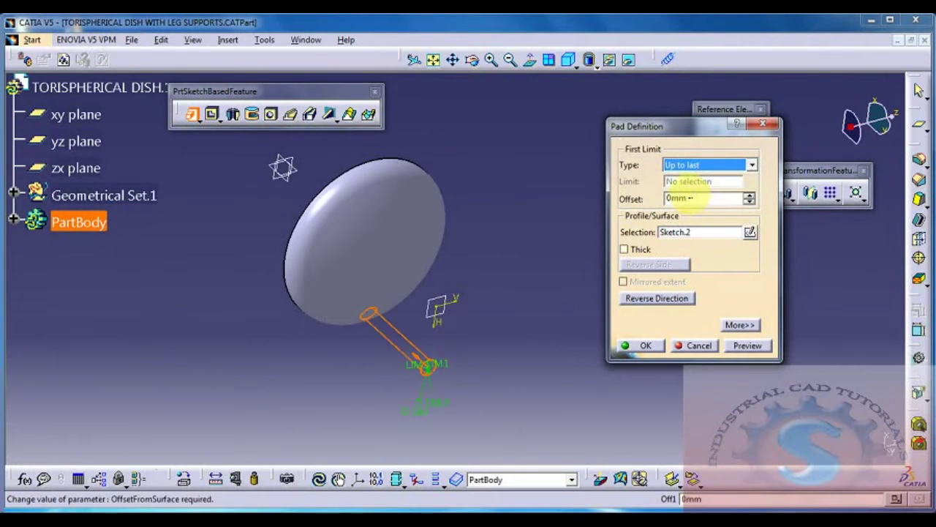
click(758, 345)
click(630, 343)
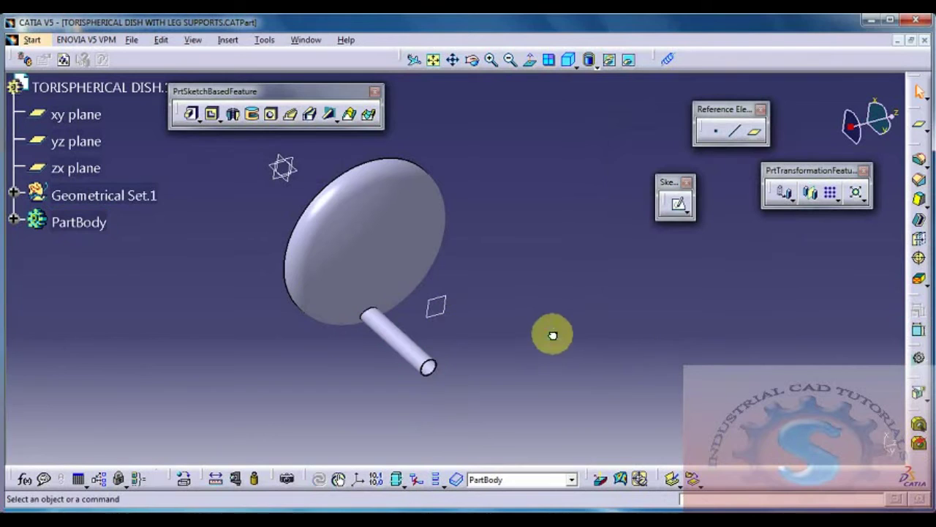
- Zoom and orbit around the dish to view the pipe leg from the side
middle_drag(518, 314, 463, 339)
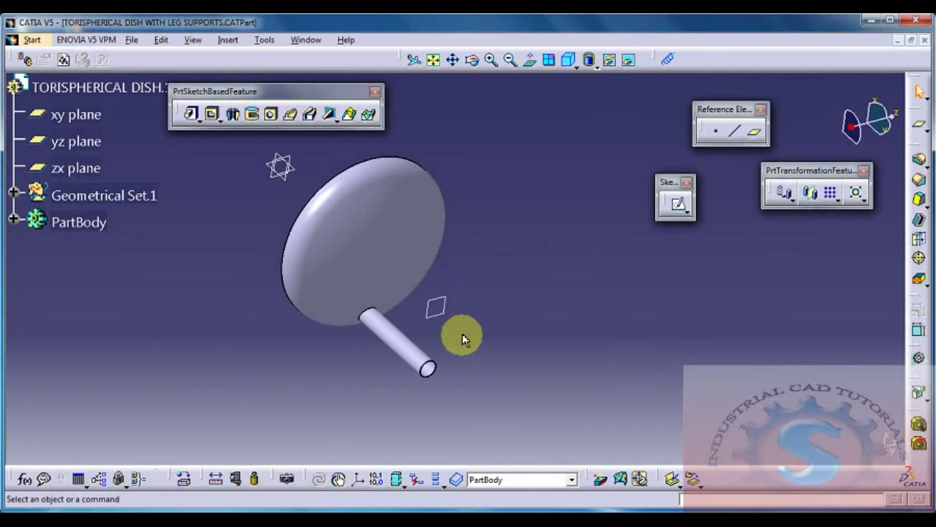
middle_drag(442, 284, 539, 291)
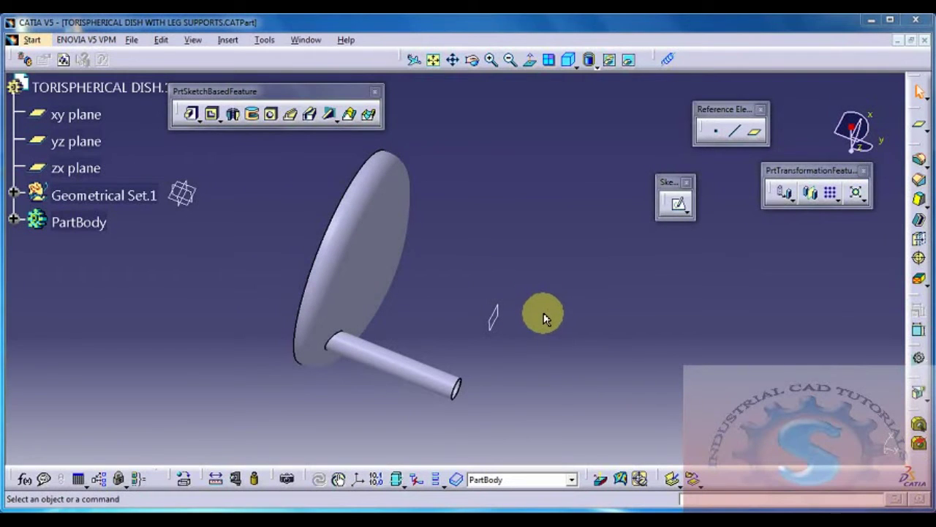
middle_drag(516, 276, 564, 311)
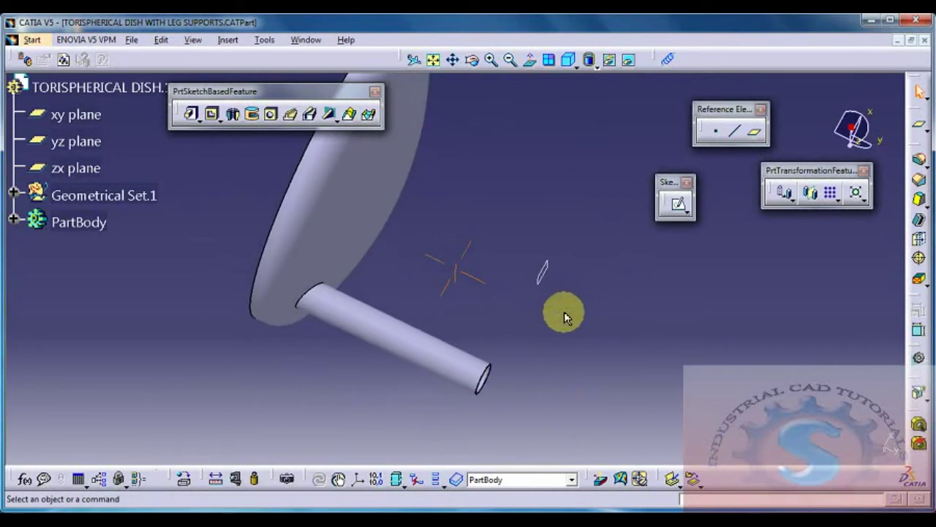
- Start a new sketch and draw a 1300 mm diameter circle from the origin through the leg centre
click(678, 208)
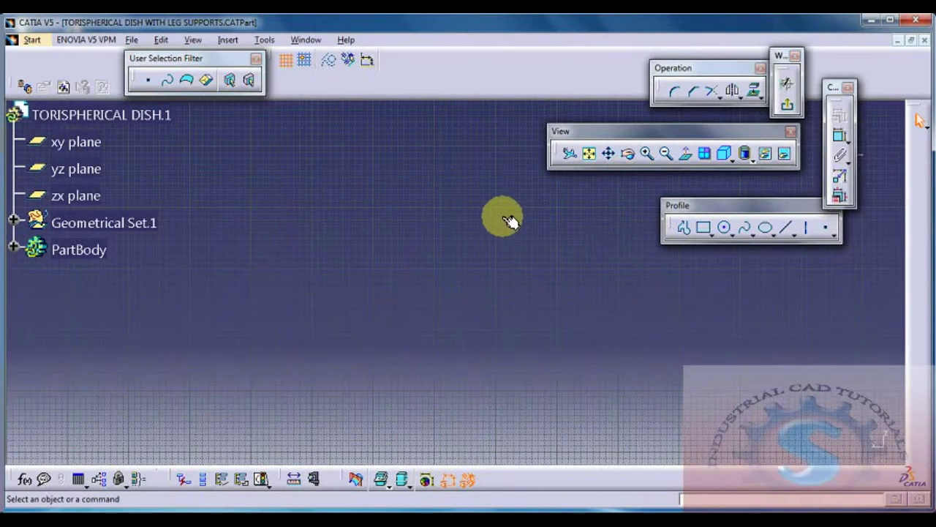
mouse_move(491, 197)
middle_down()
mouse_move(476, 244)
mouse_move(499, 227)
mouse_move(498, 317)
mouse_move(510, 244)
mouse_move(571, 297)
mouse_move(604, 203)
middle_up()
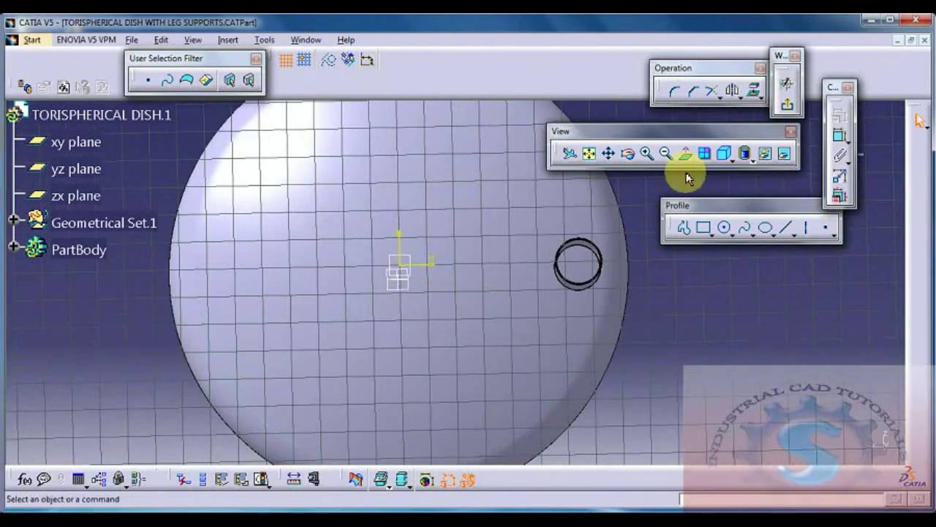
middle_drag(627, 314, 591, 348)
click(726, 228)
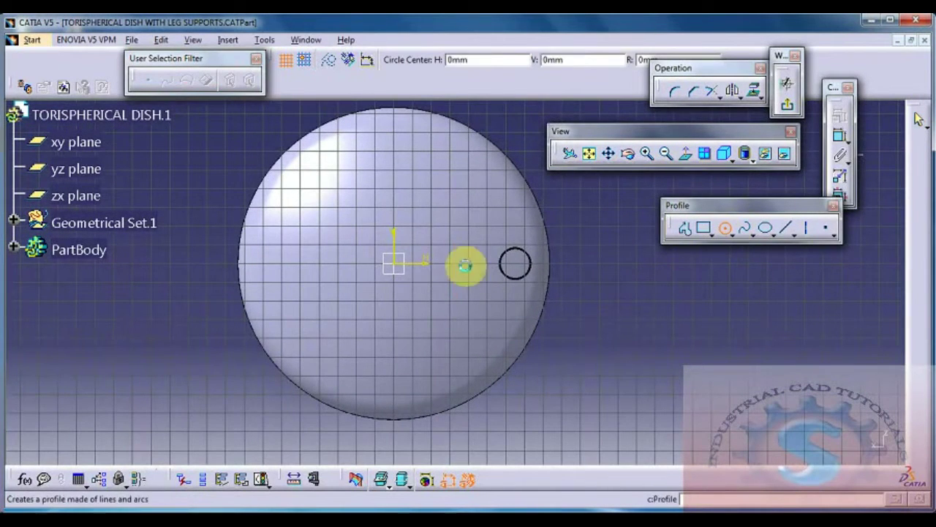
click(403, 269)
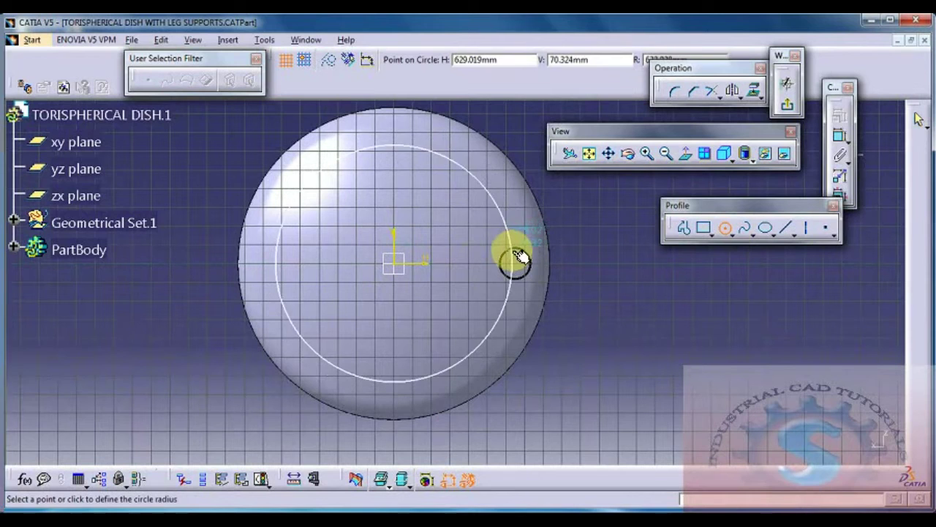
click(516, 262)
click(600, 237)
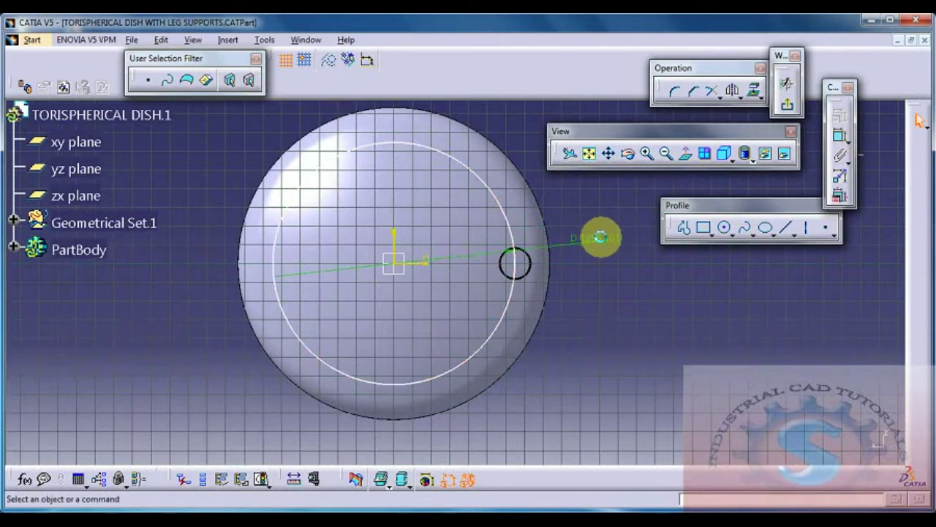
double_click(615, 241)
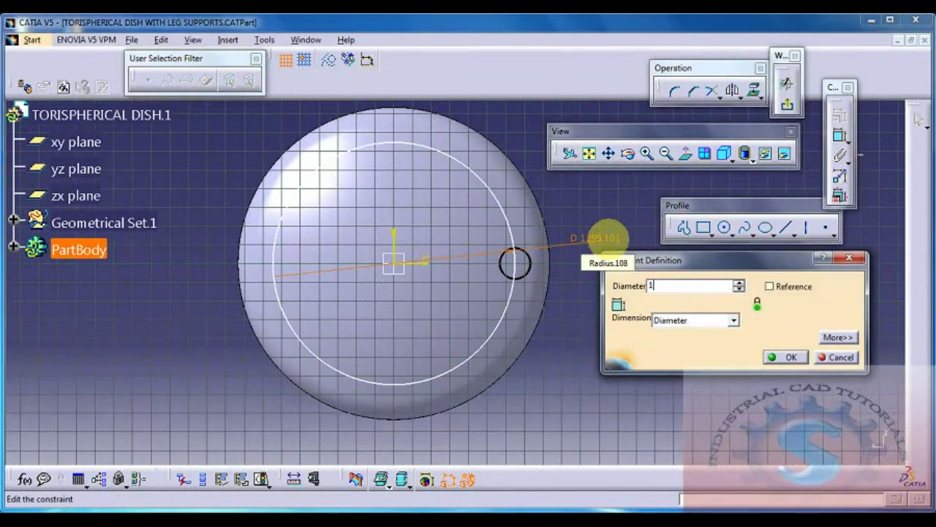
text(130)
key(Return)
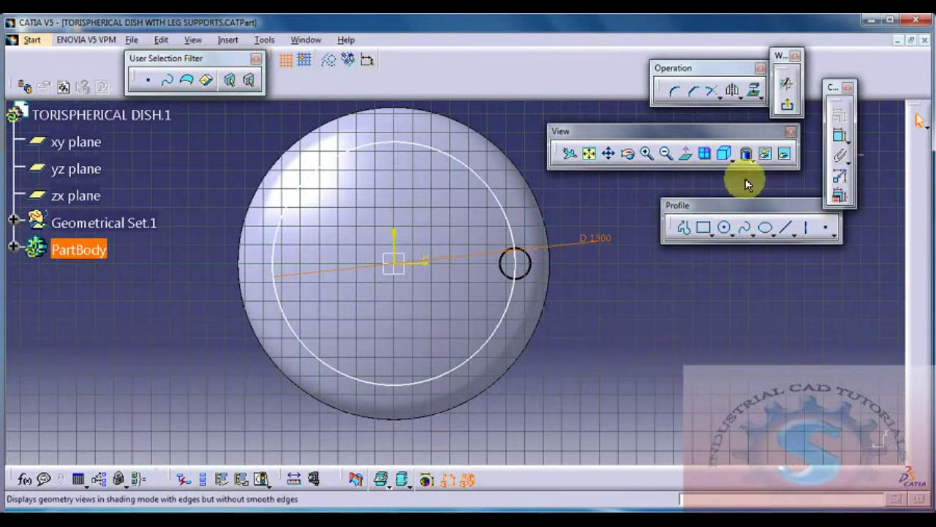
- Draw a 300 mm diameter circle centred on the pipe leg
click(726, 227)
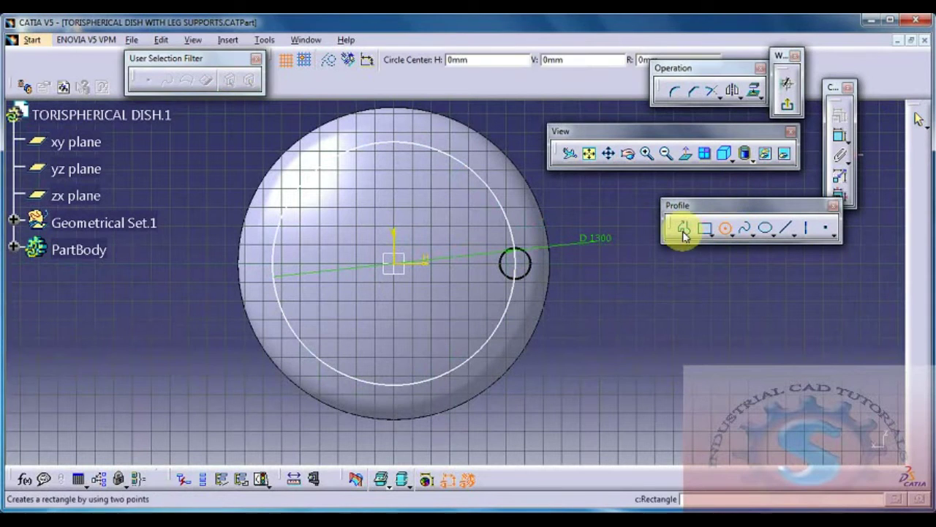
click(532, 252)
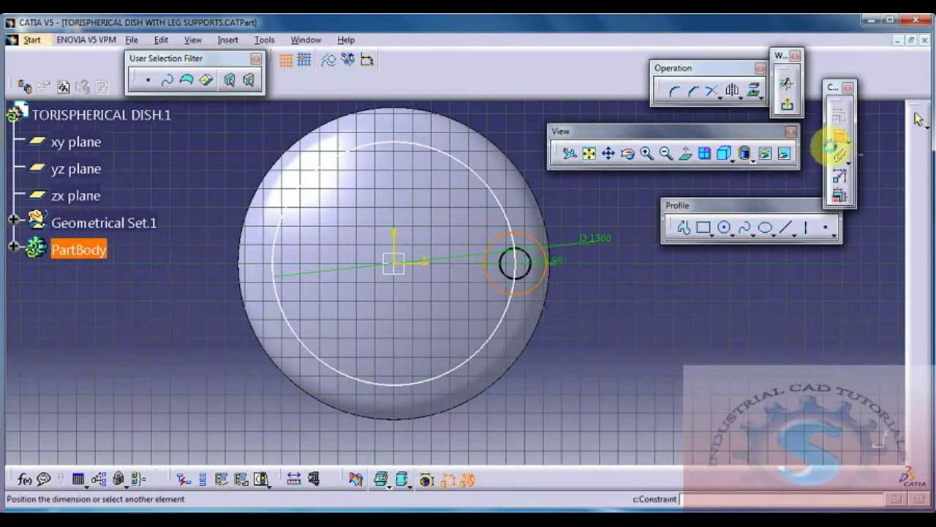
double_click(626, 288)
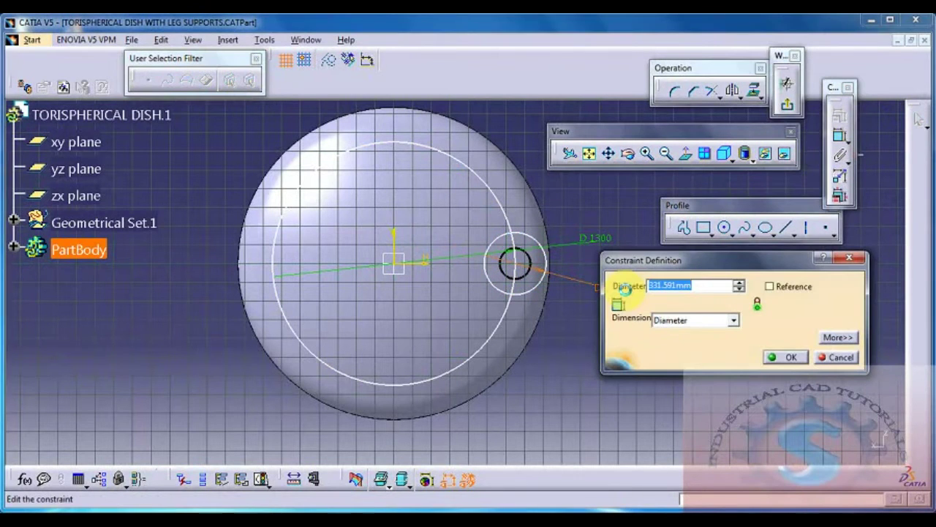
text(300)
key(Return)
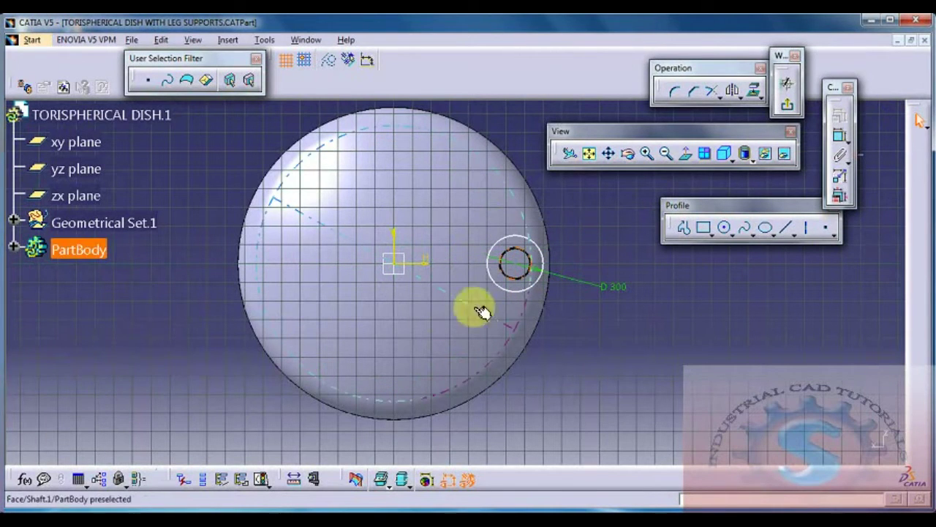
- Pad Sketch.3 by 20 mm into a foot pad, then orbit to view the finished leg
click(788, 84)
mouse_move(585, 203)
middle_down()
mouse_move(592, 182)
mouse_move(585, 198)
middle_up()
click(192, 118)
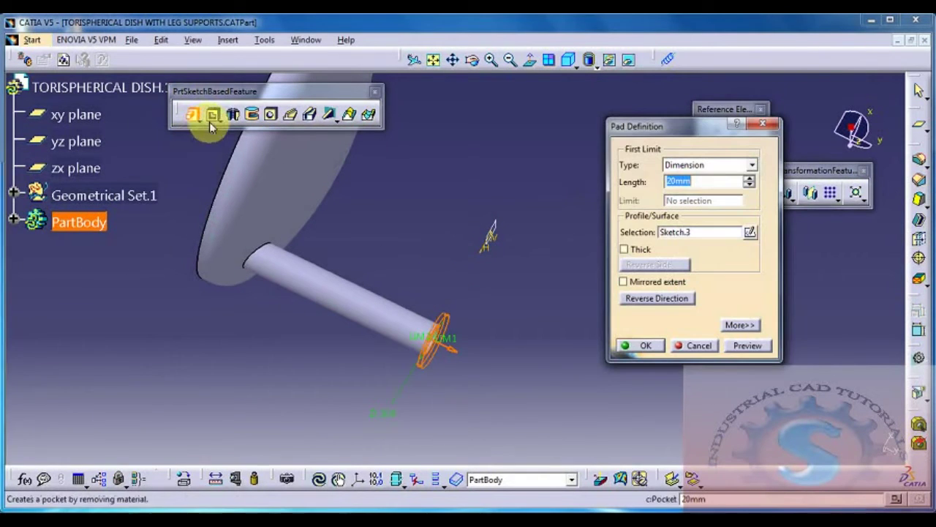
click(621, 345)
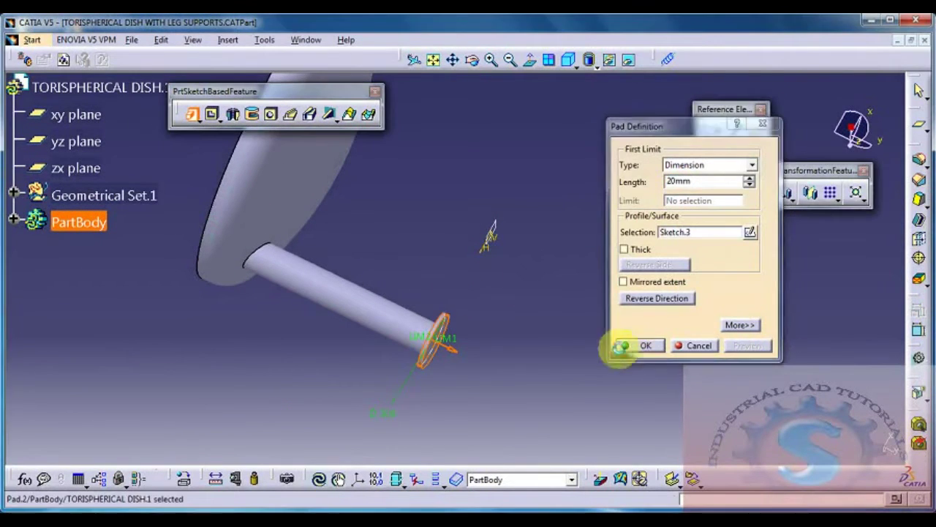
click(477, 388)
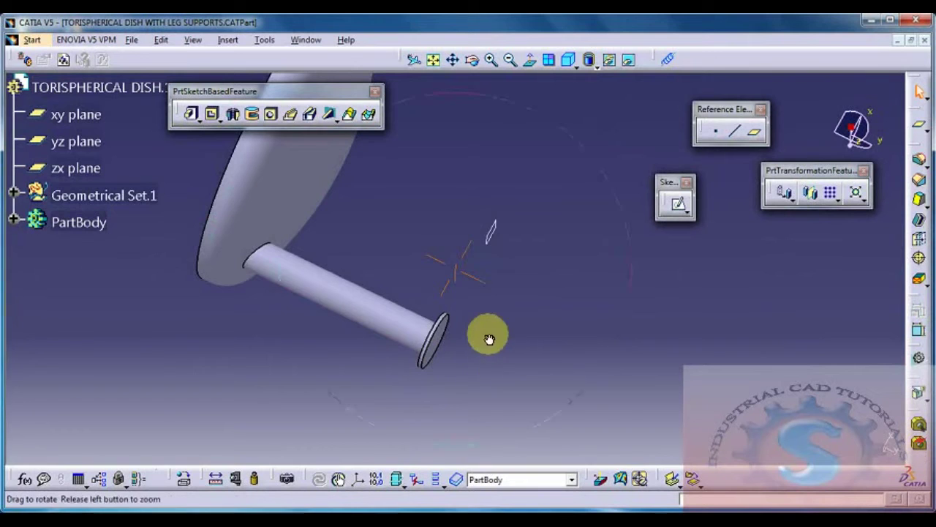
middle_drag(490, 338, 565, 332)
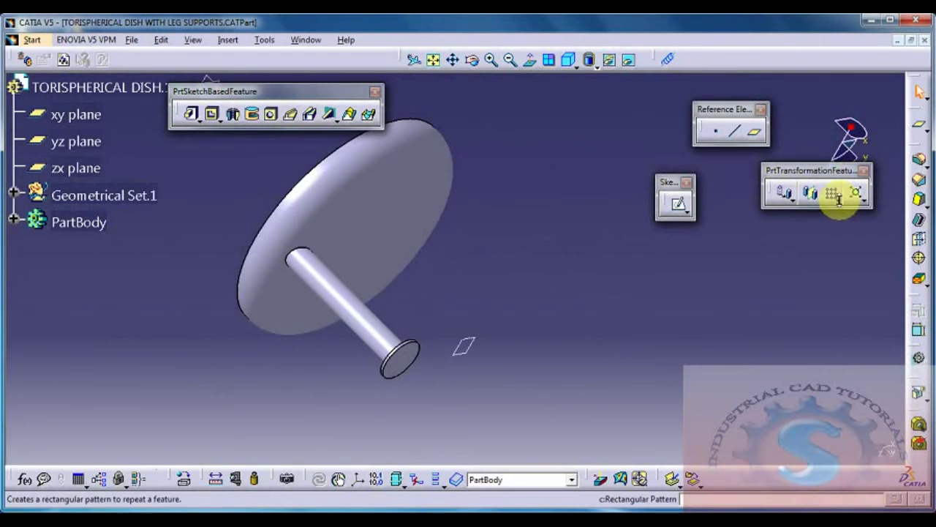
- Attempt a circular pattern of the leg with 360 entered, then cancel the pattern dialog
click(881, 217)
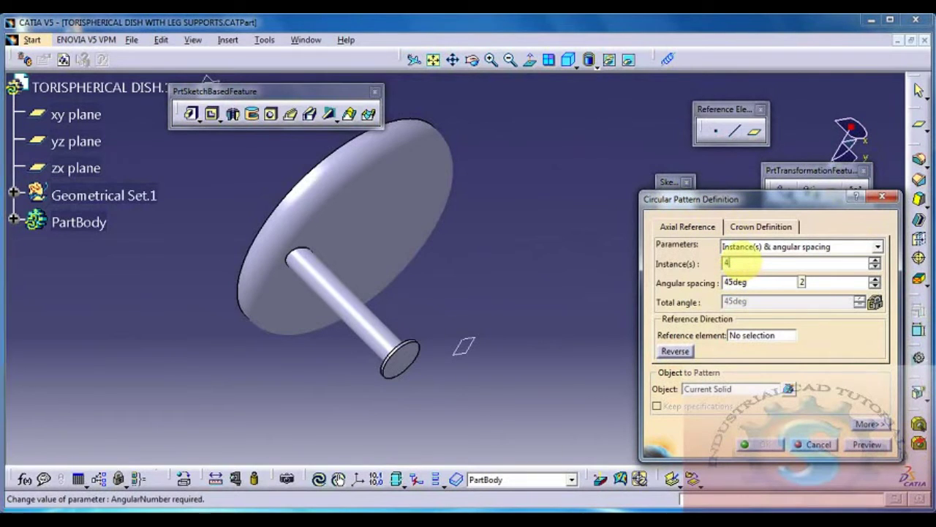
click(745, 283)
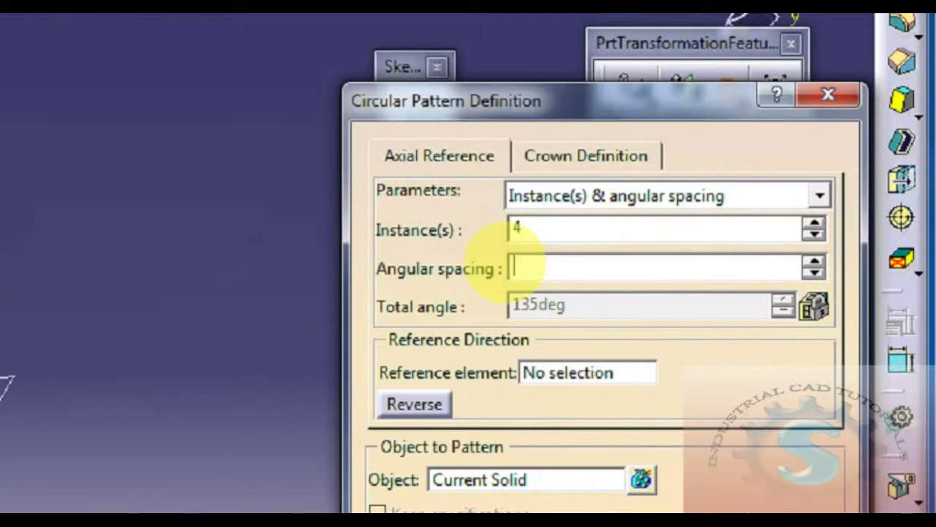
text(360)
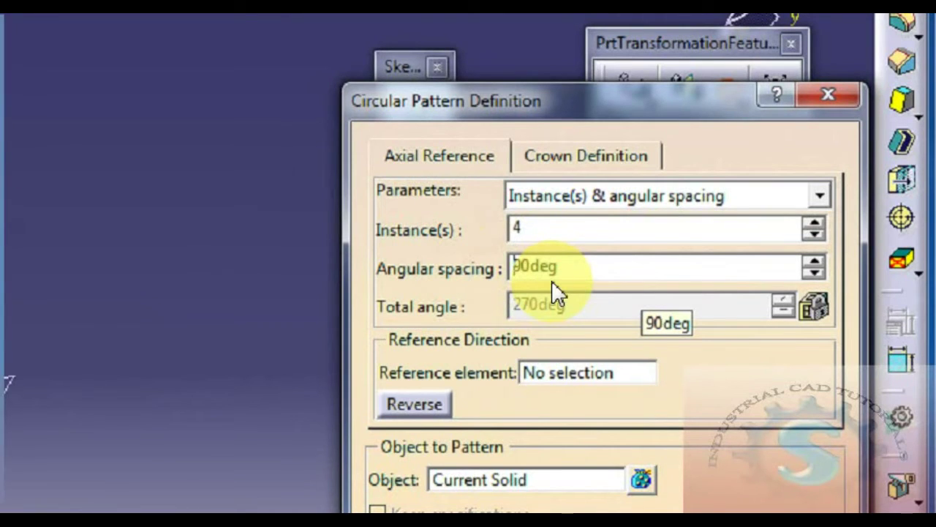
key(Return)
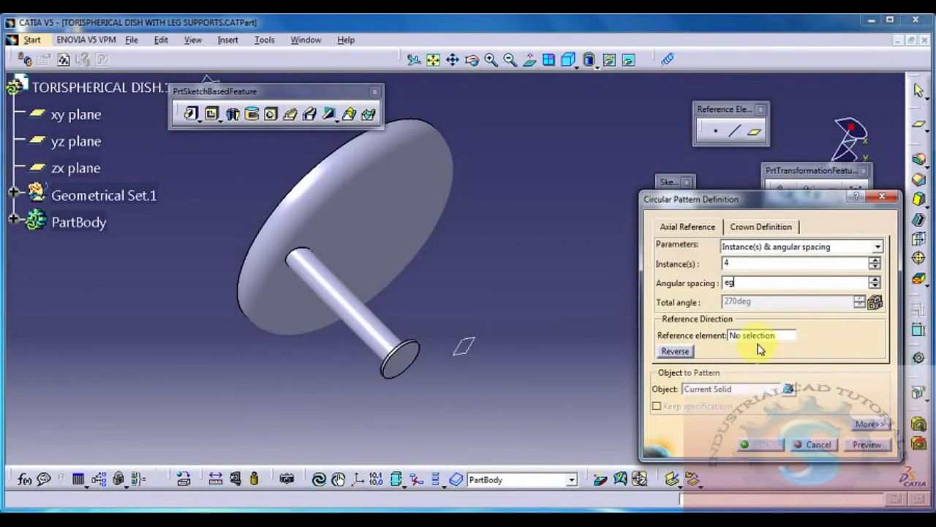
click(760, 338)
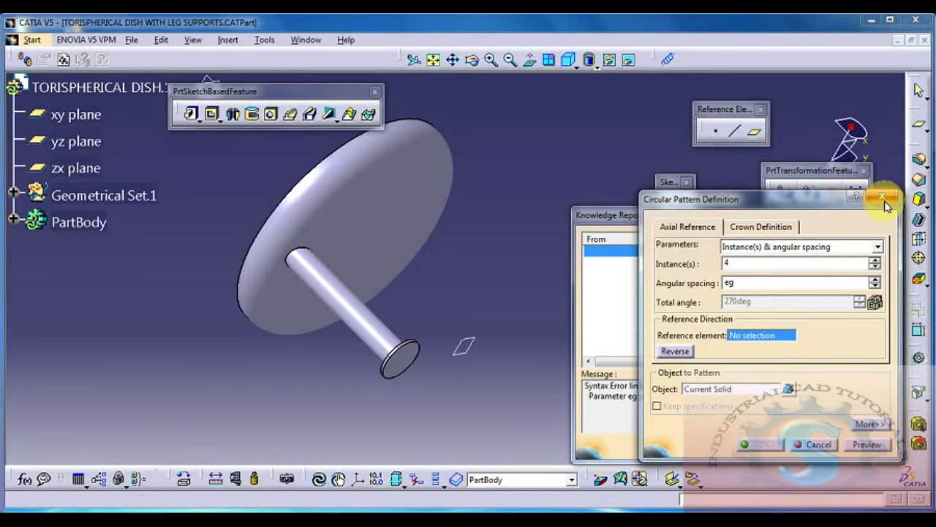
click(884, 200)
- Circularly pattern the leg Pad.1 as 4 instances at 360/4 spacing around the shaft face
click(886, 211)
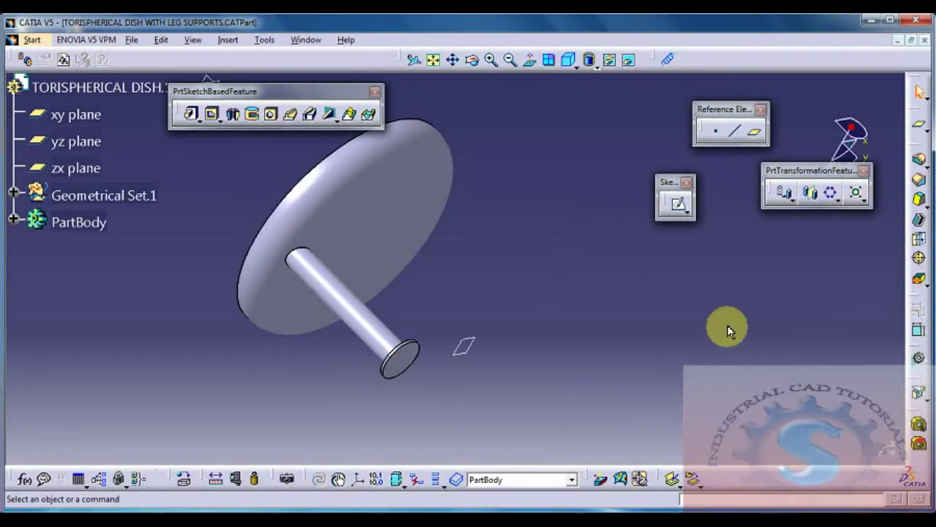
click(830, 192)
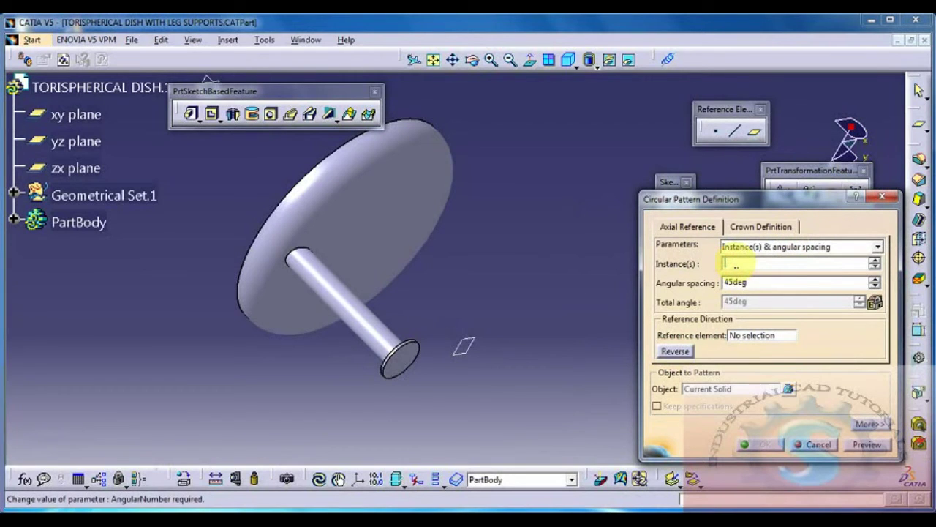
click(749, 285)
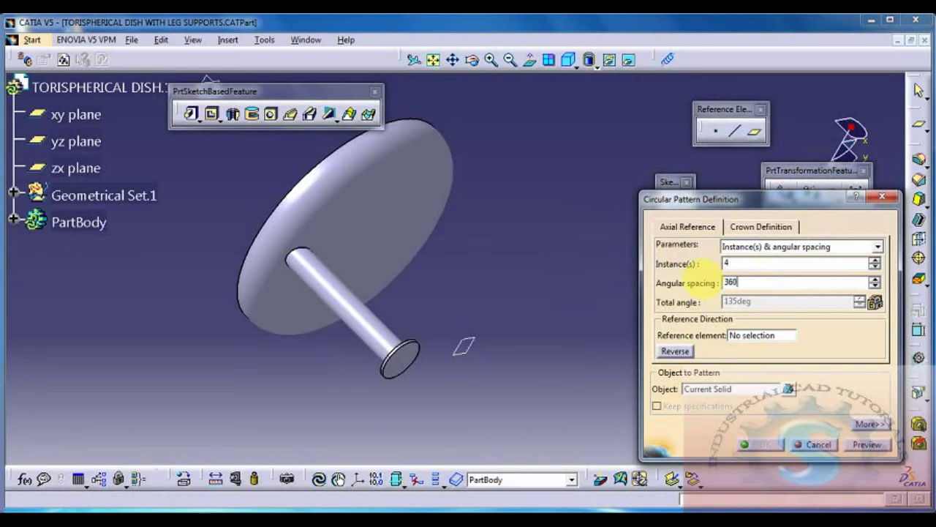
key(Return)
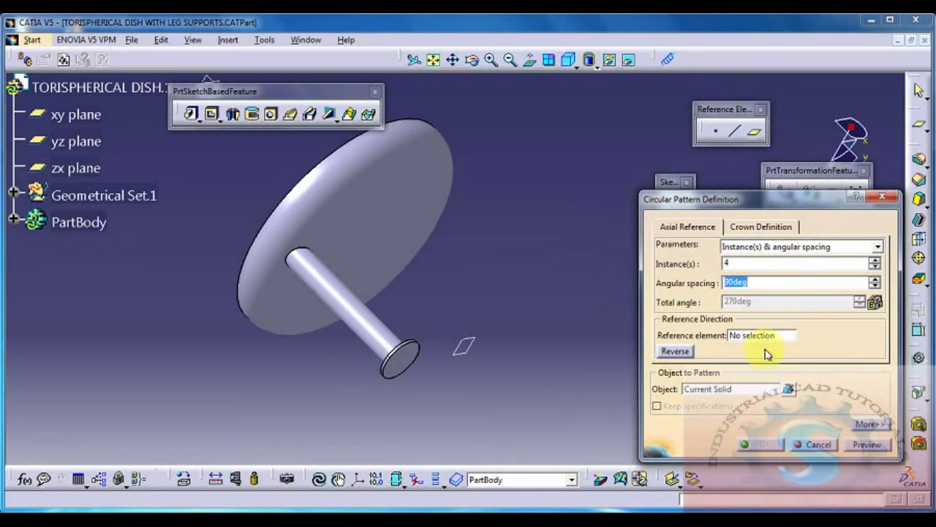
click(764, 338)
click(371, 211)
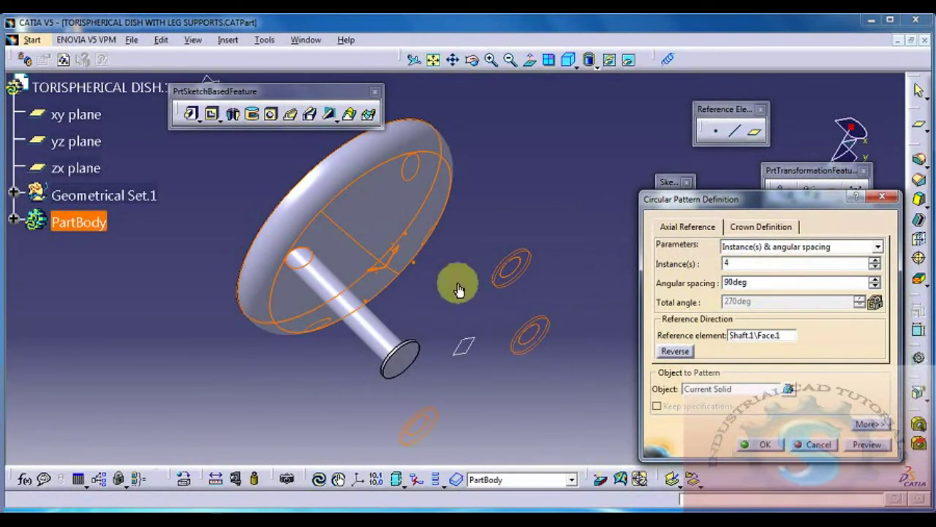
middle_drag(515, 315, 455, 354)
click(719, 390)
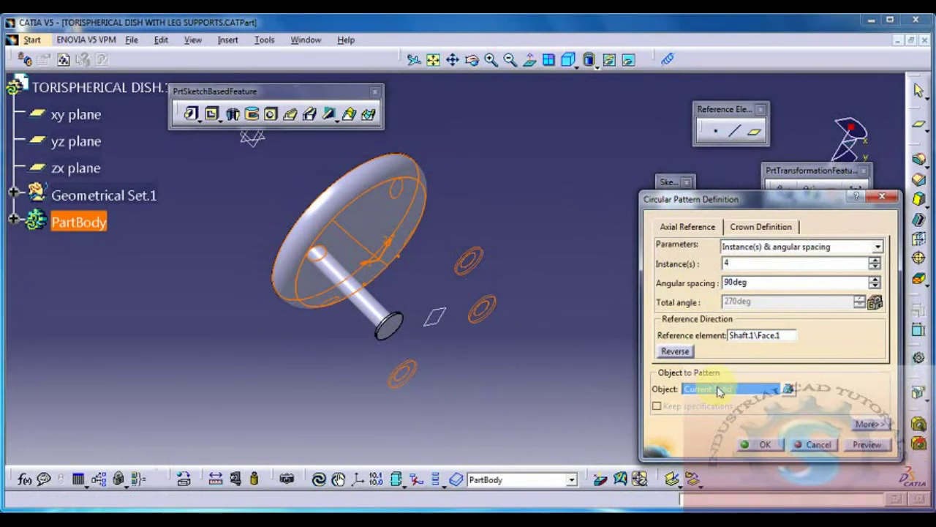
click(362, 300)
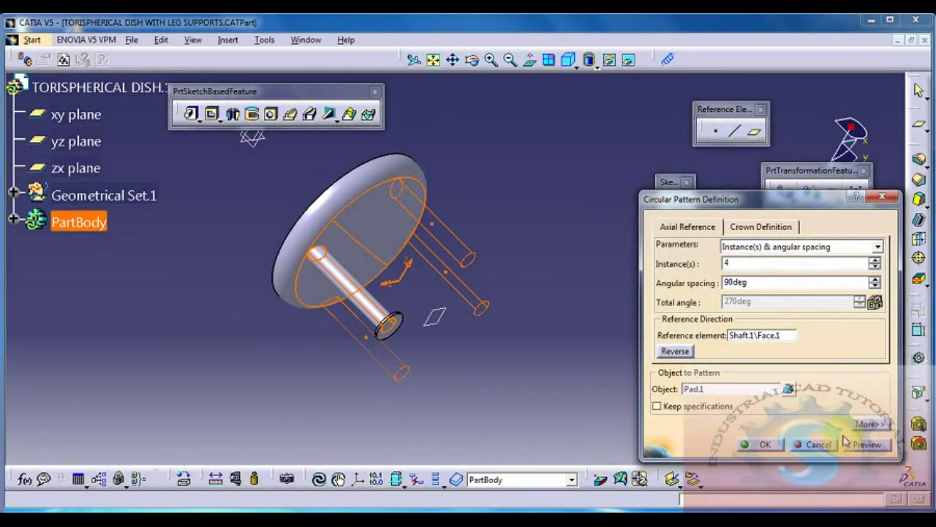
click(867, 444)
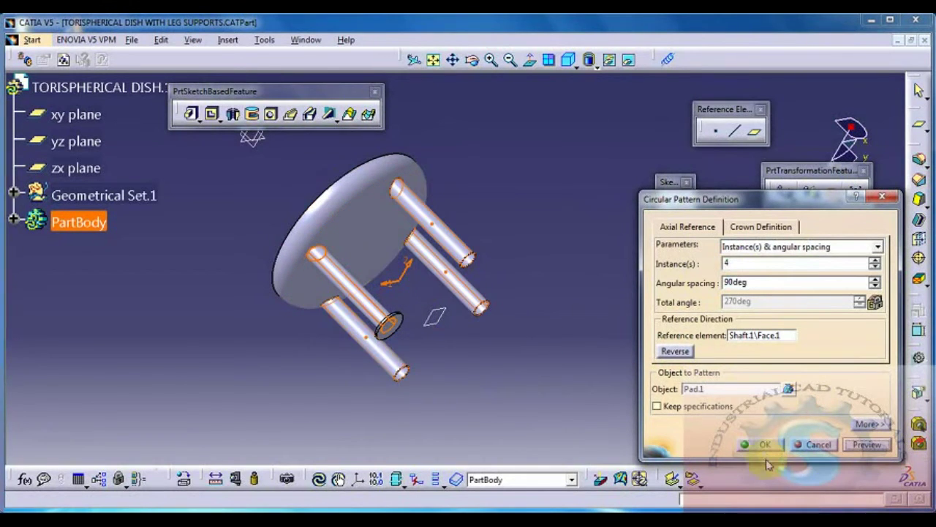
click(763, 444)
middle_drag(508, 319, 479, 309)
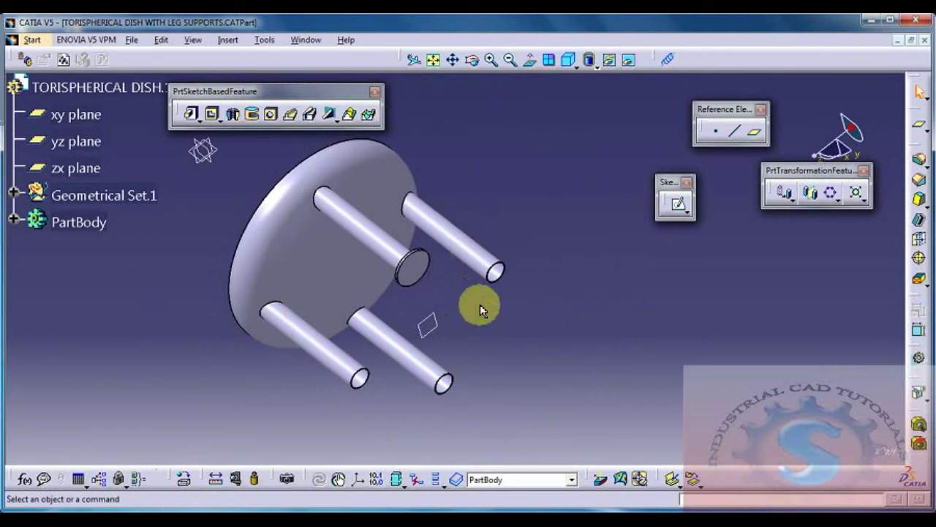
- Circularly pattern the foot pad as 4 instances at 90deg about the dish face
click(839, 199)
click(862, 217)
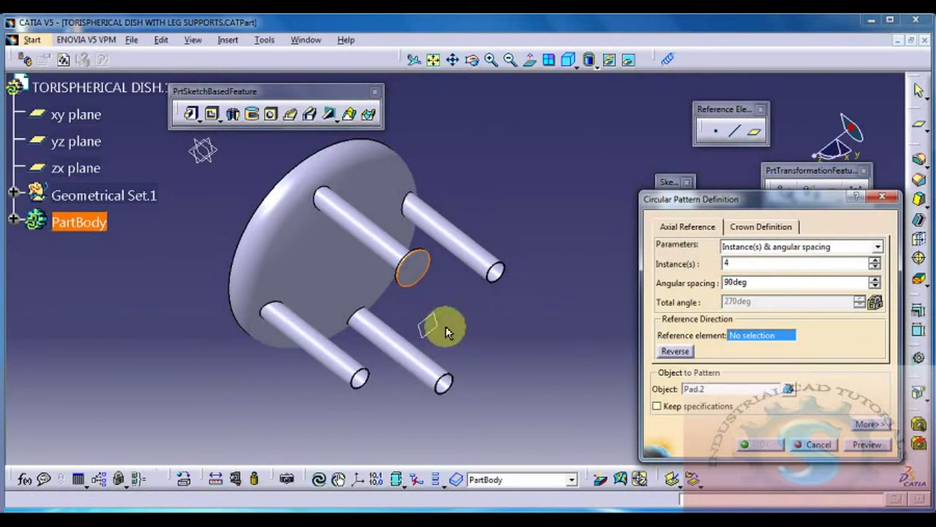
click(341, 264)
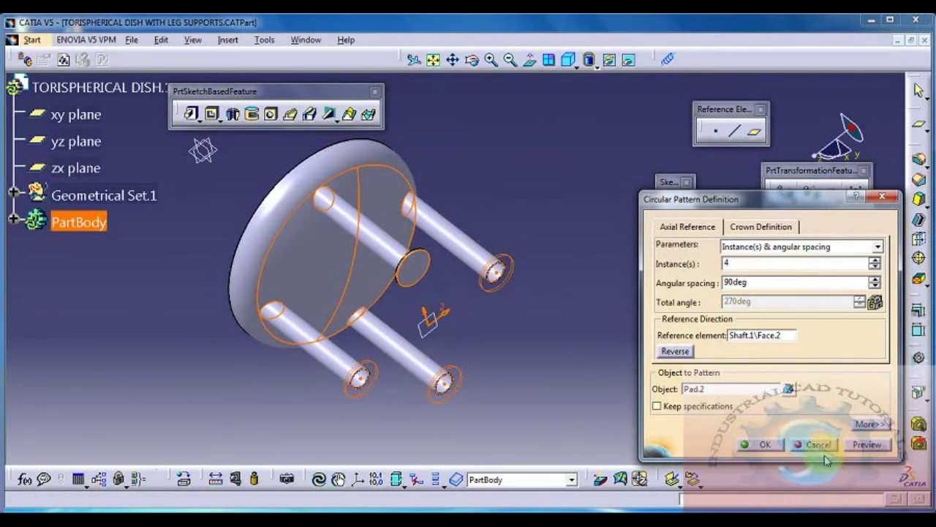
click(764, 444)
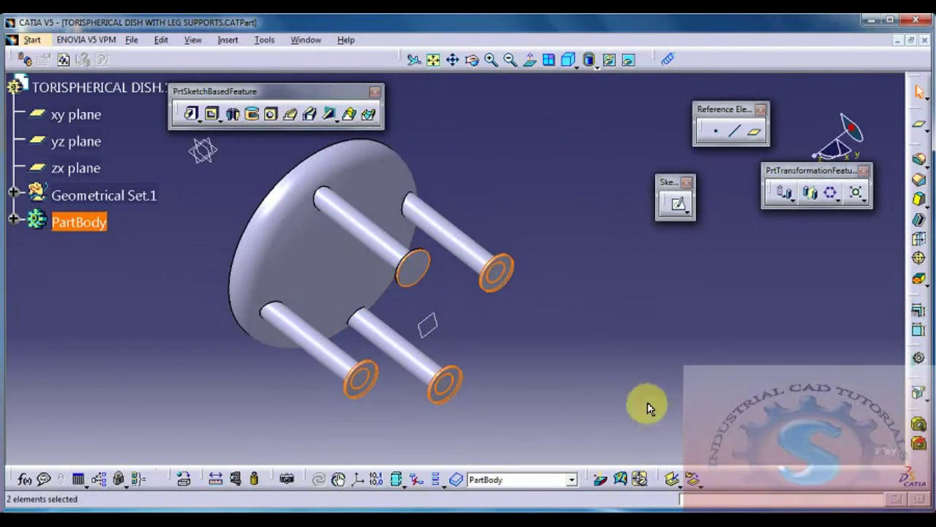
click(512, 324)
- Switch the view to Shading with Edges without Smooth Edges and tilt the model
middle_drag(517, 319, 548, 334)
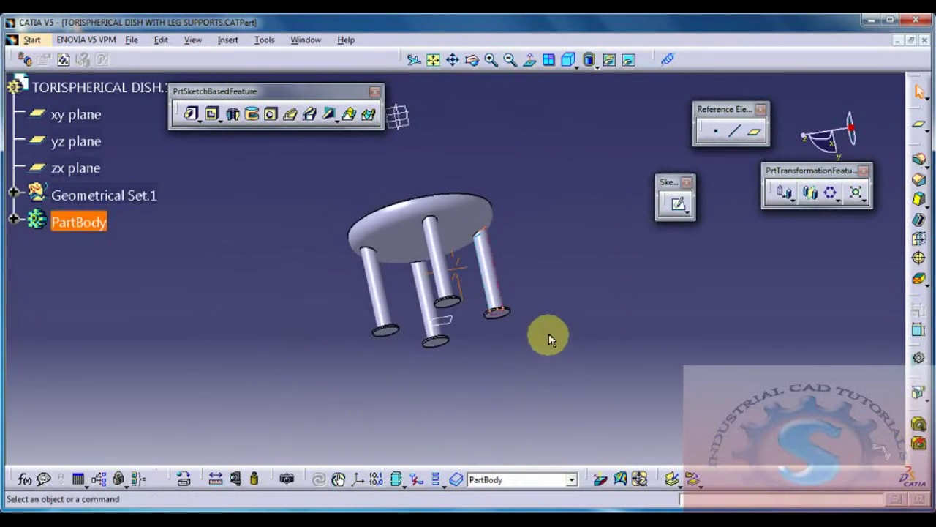
click(597, 68)
click(610, 92)
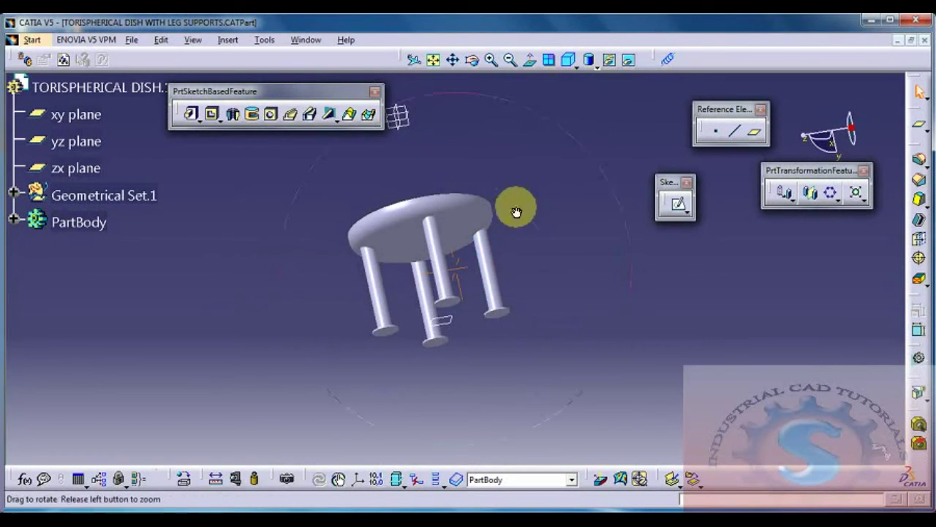
mouse_move(515, 204)
middle_down()
mouse_move(497, 261)
mouse_move(437, 262)
middle_up()
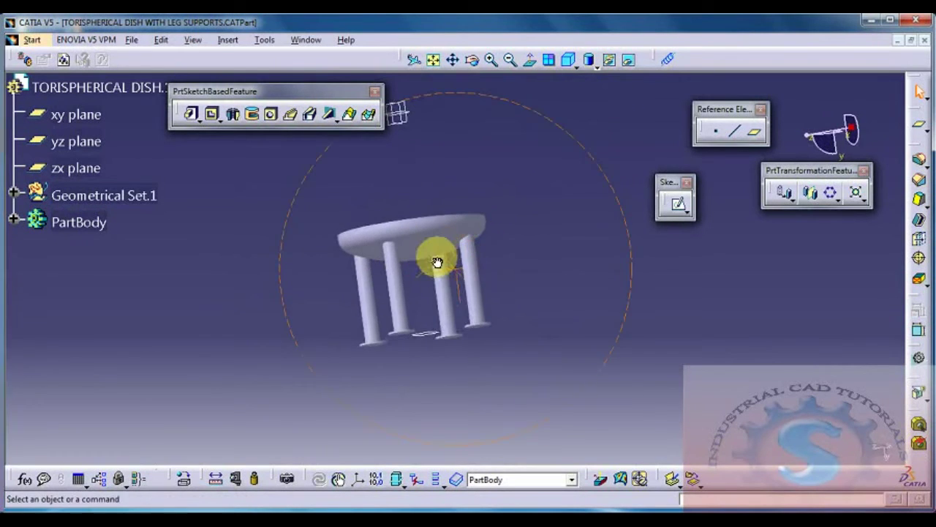
click(596, 68)
click(607, 128)
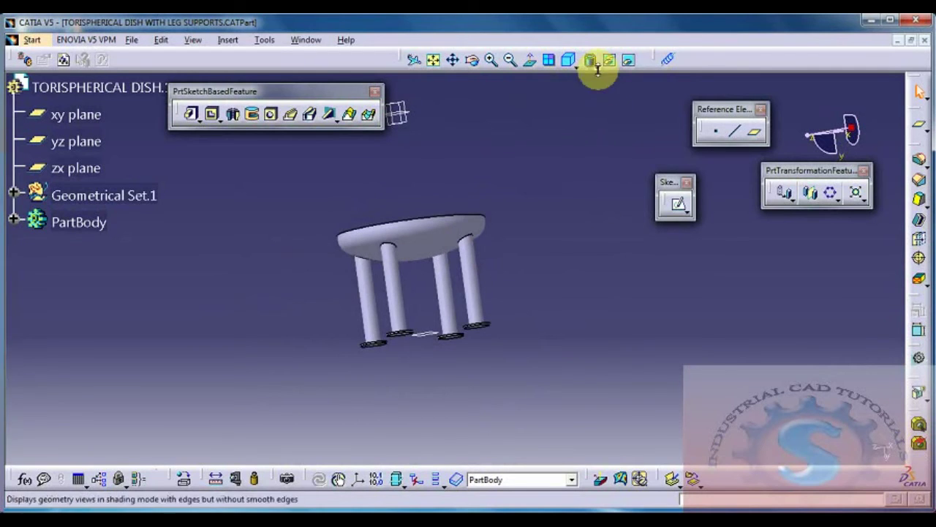
middle_drag(521, 188, 495, 256)
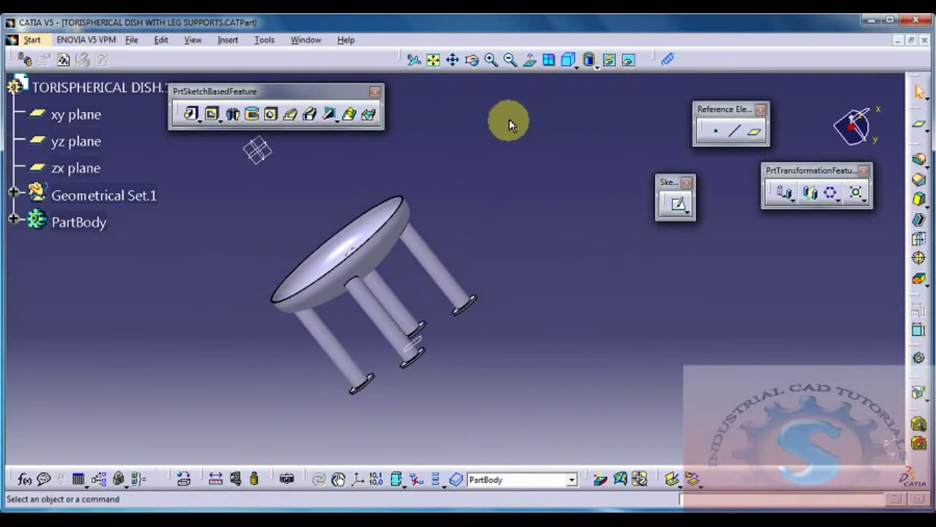
- Use Multi View with four panes, dock the Sketch-Based Features toolbar on top, and adjust each pane
click(549, 61)
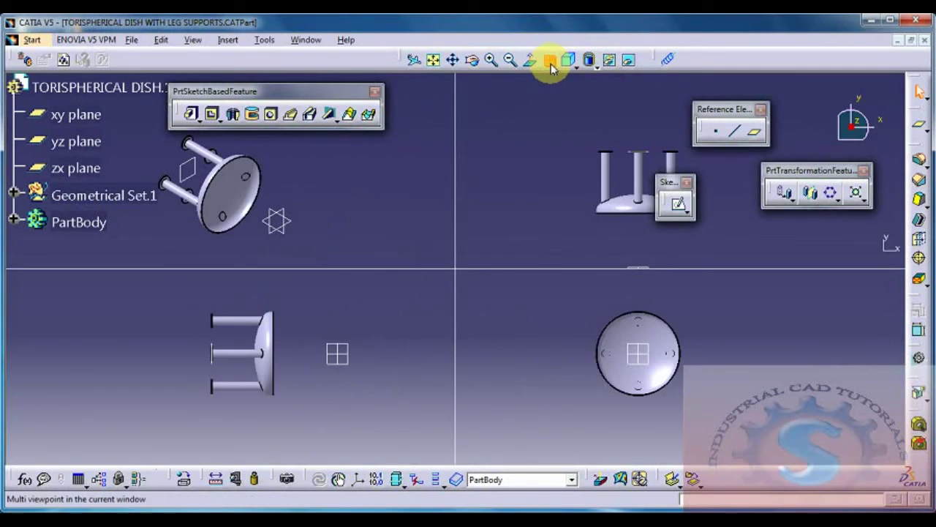
middle_drag(333, 192, 319, 101)
drag(319, 100, 315, 67)
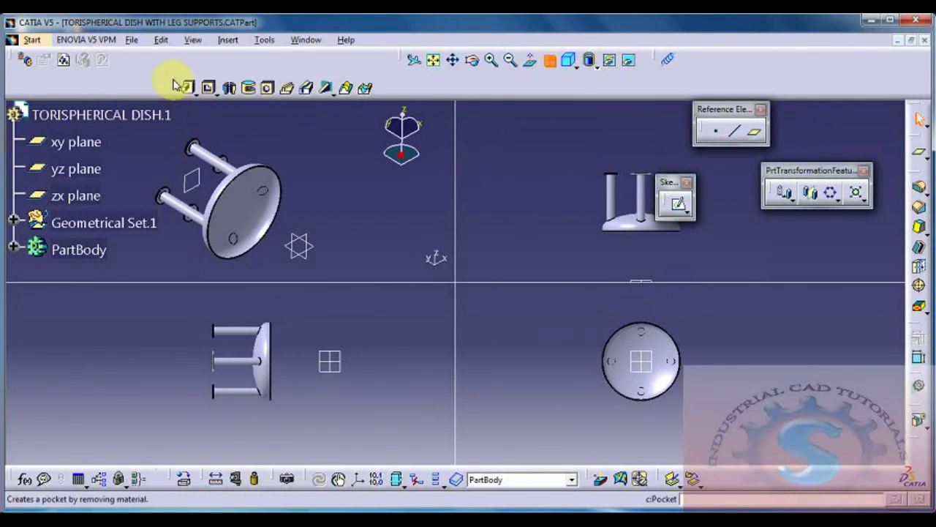
drag(175, 86, 196, 65)
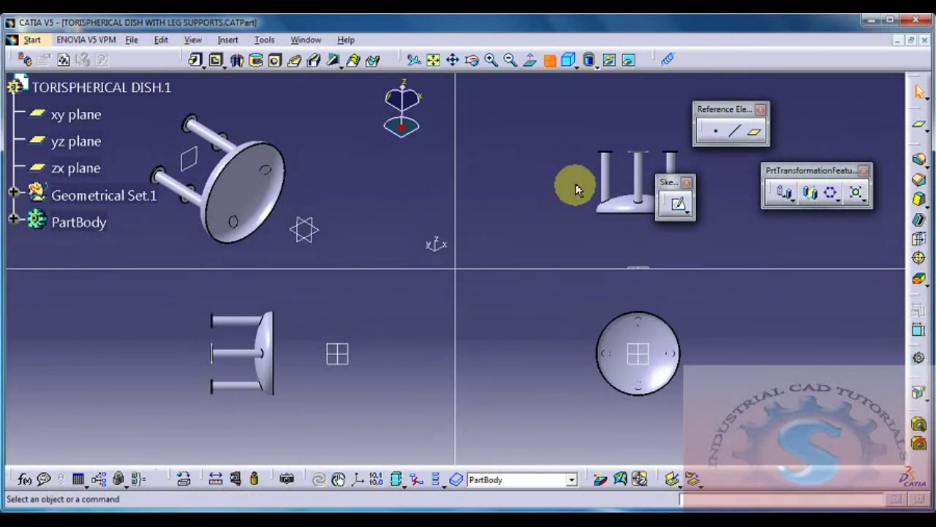
middle_drag(576, 190, 607, 211)
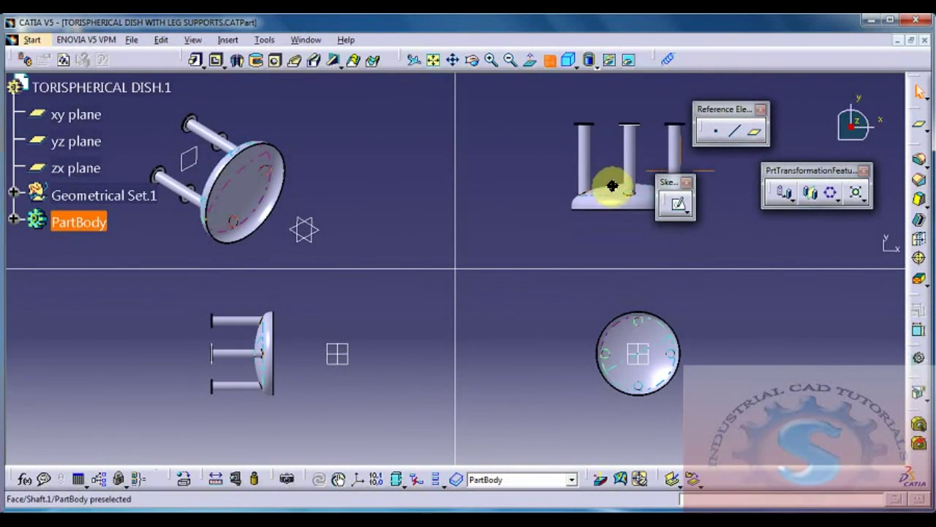
middle_drag(644, 334, 689, 322)
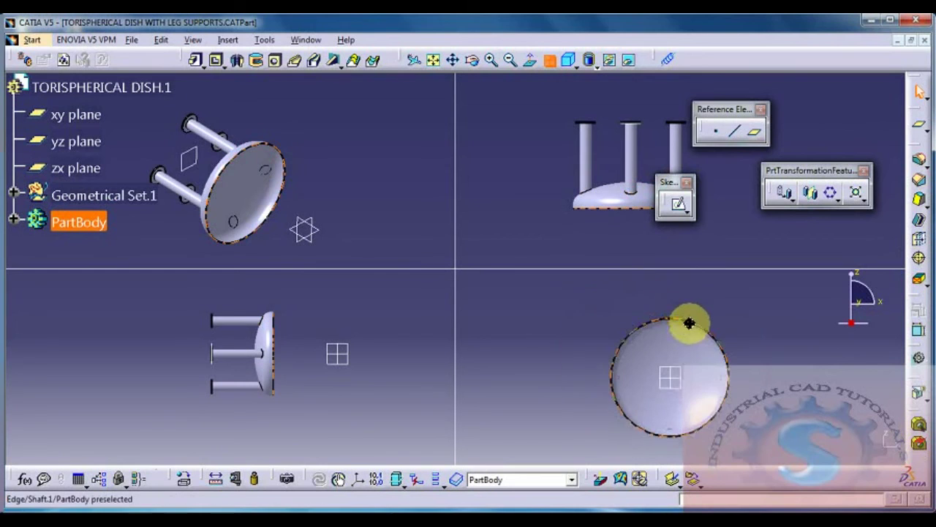
click(488, 307)
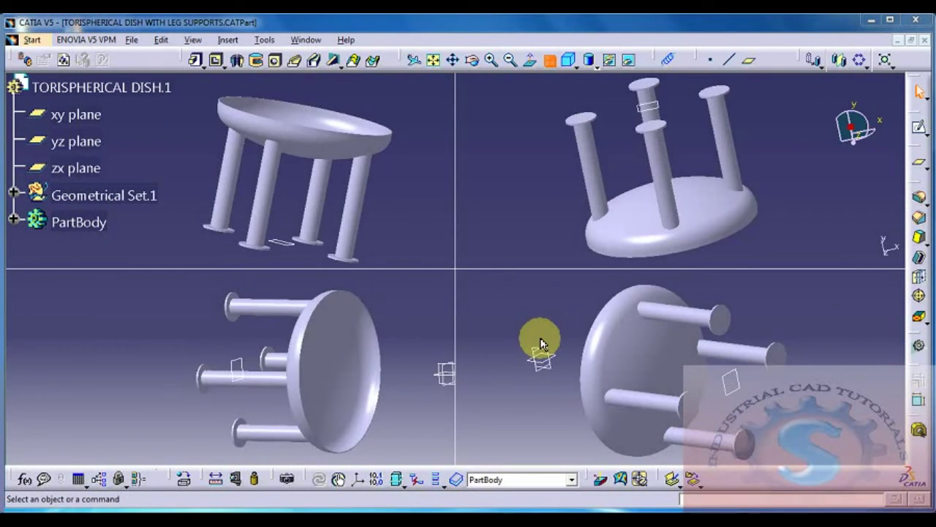